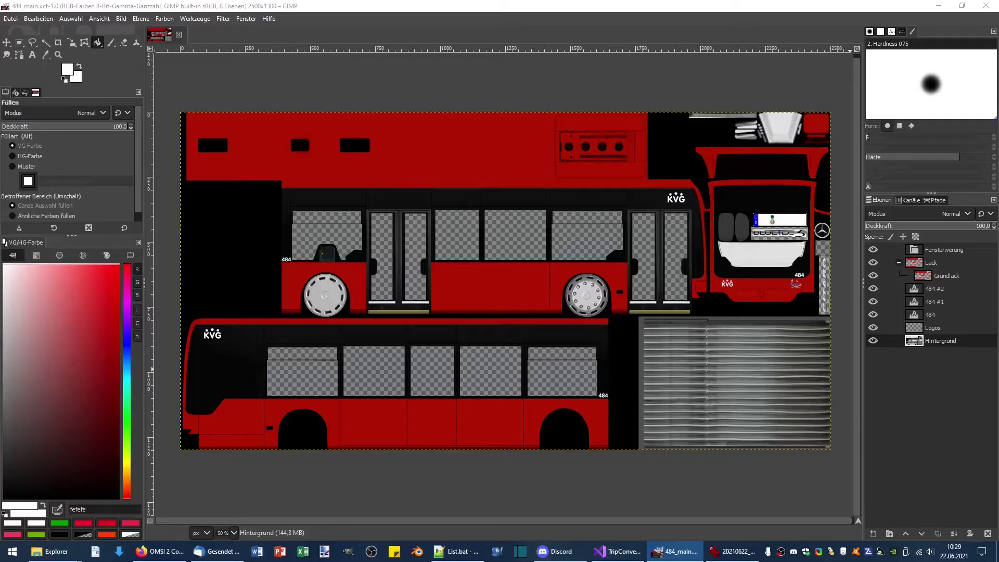
Crop the bus photo to the advertisement poster and straighten its perspective.
scroll(515, 357, "down", 1)
scroll(517, 335, "up", 2)
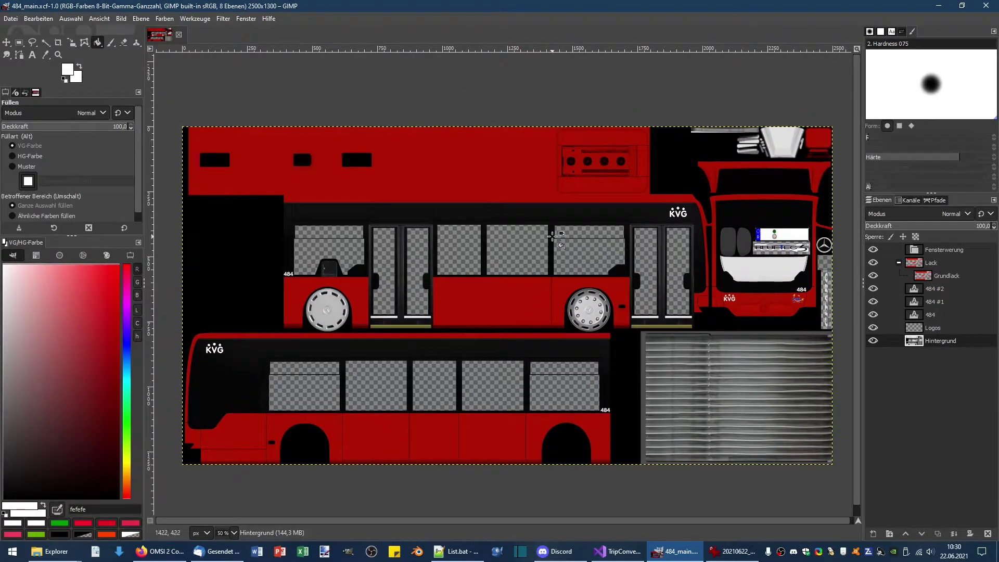
key("alt+Tab")
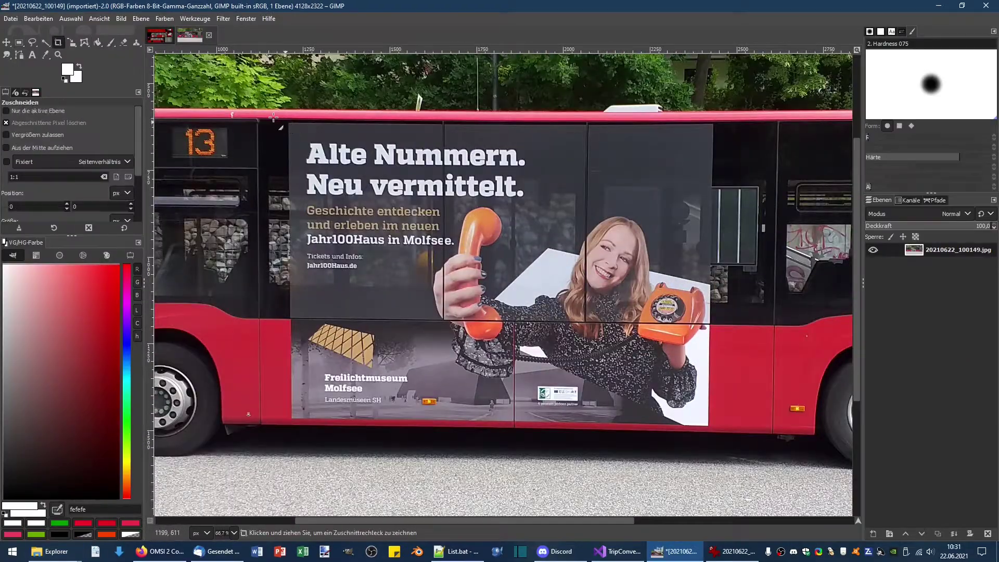
left_click_drag(273, 118, 701, 383)
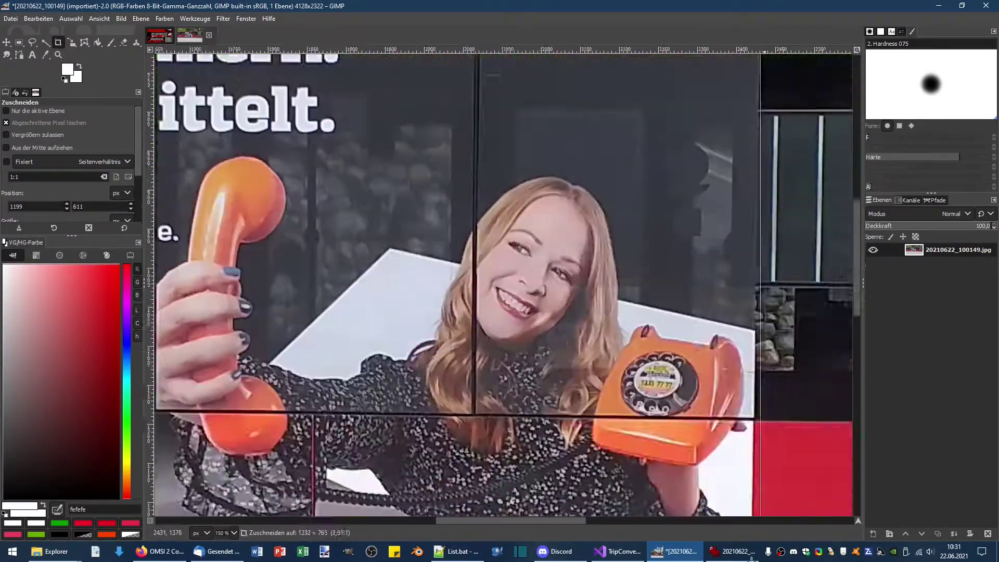
scroll(673, 258, "up", 2)
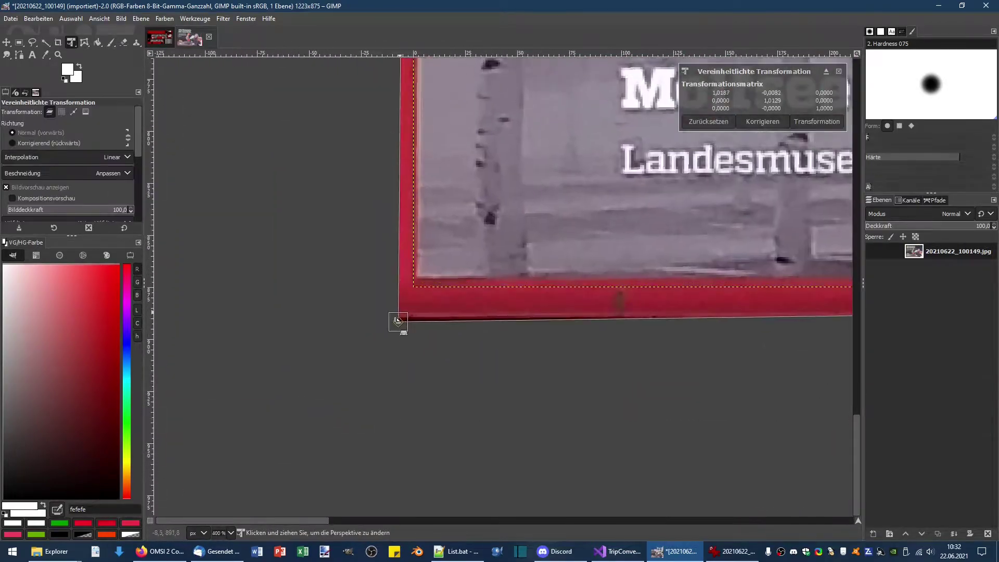
left_click_drag(397, 320, 395, 333)
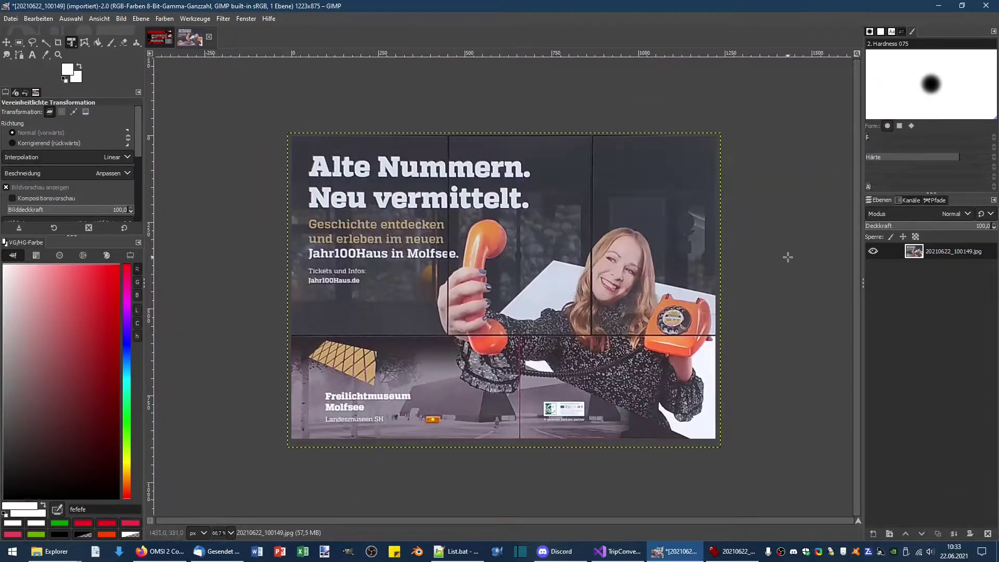
Save the cropped poster as Werbung_484.xcf in the KVG-Kiel_SGTVP repaint folder.
key("ctrl+s")
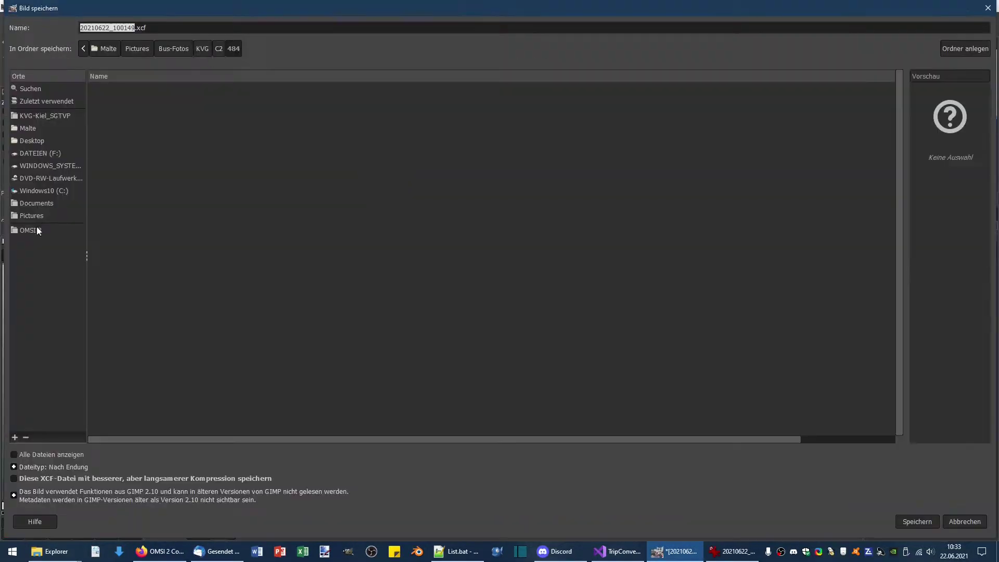
type("v")
key("Return")
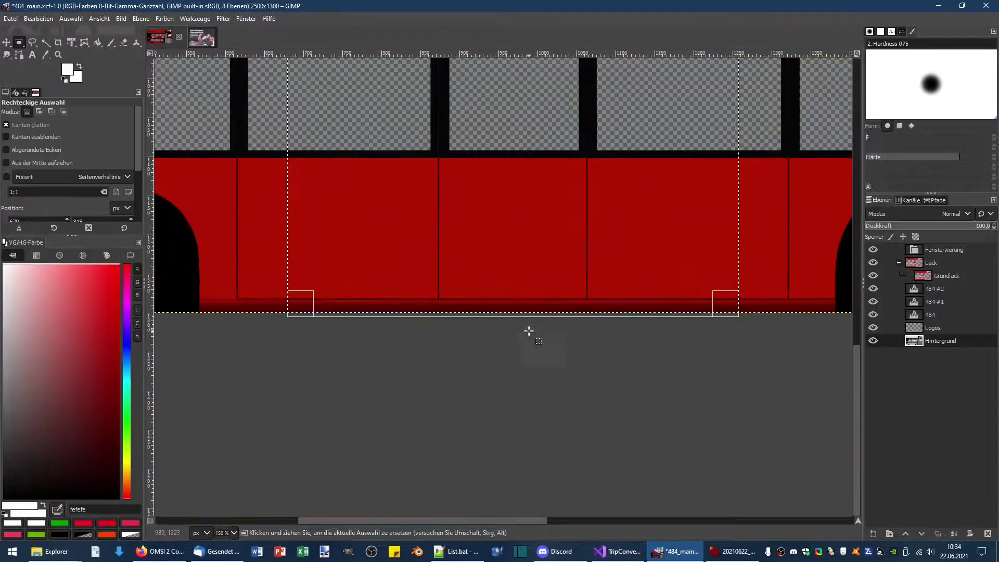
Paste the copied lower window section as a new 579×465 image and bring up Scale Image.
scroll(541, 258, "up", 2, "ctrl")
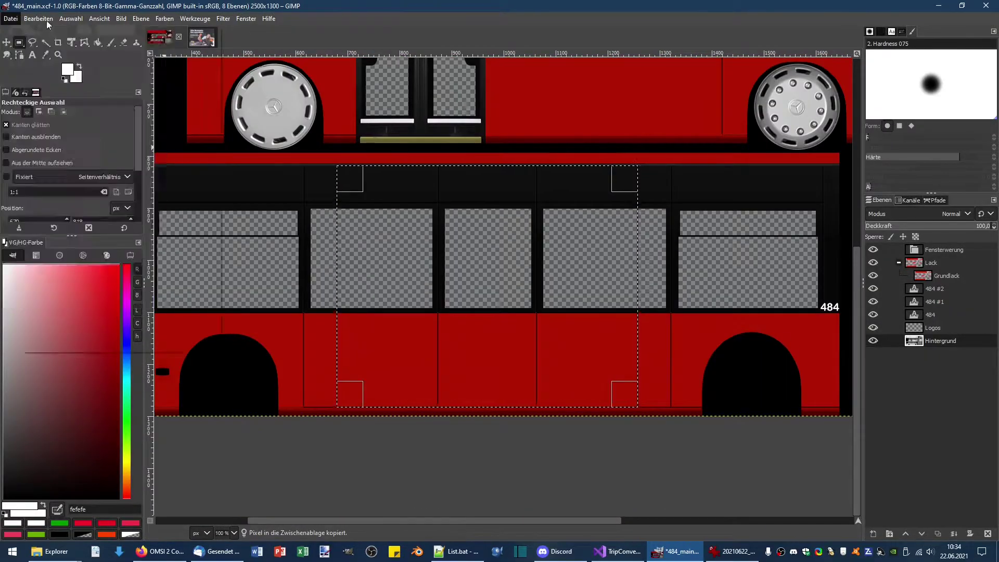
left_click(11, 18)
left_click(196, 45)
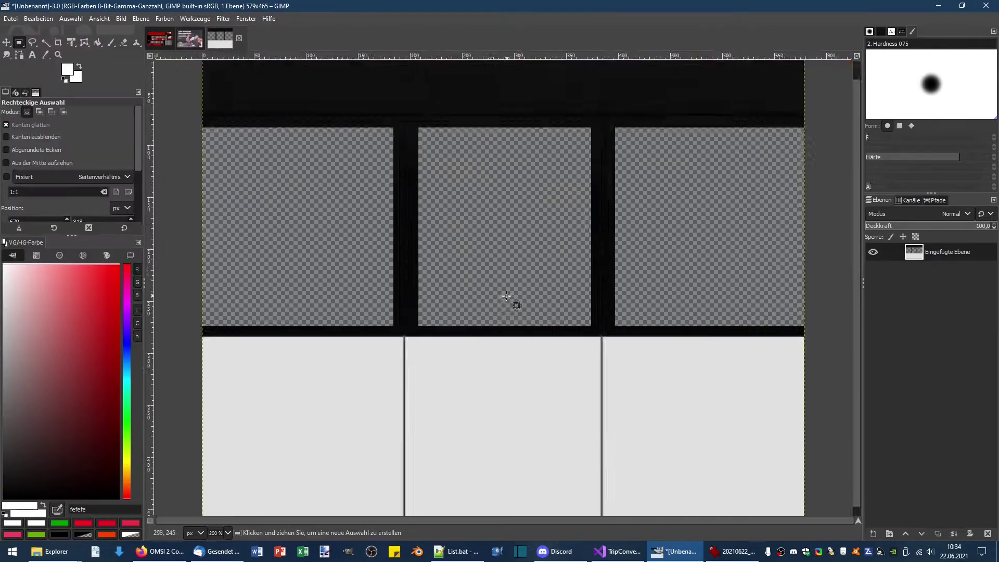
left_click(121, 18)
left_click(146, 159)
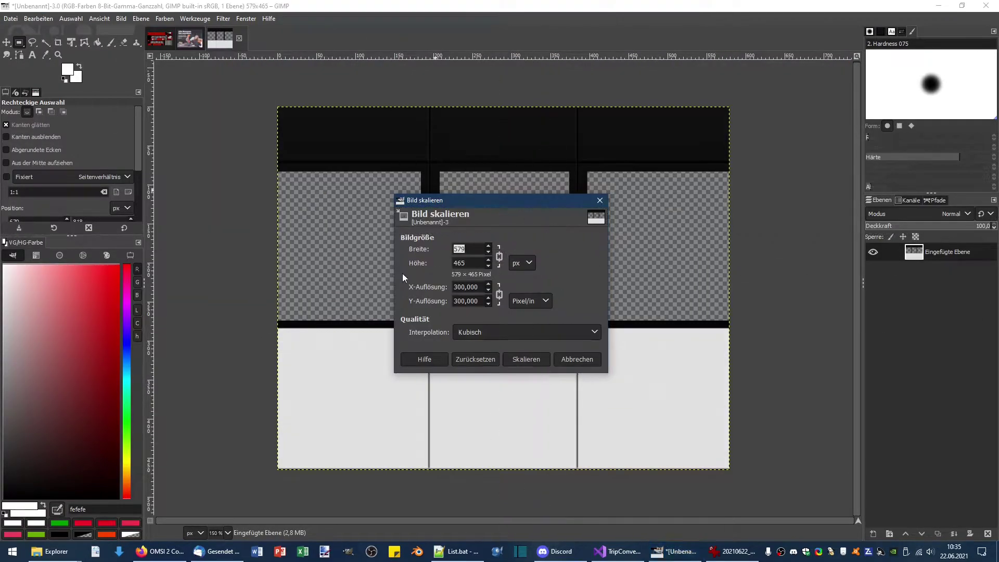
Scale the Werbung_484 poster to 650×465 pixels, matching the window section's 465 px height.
key("alt+2")
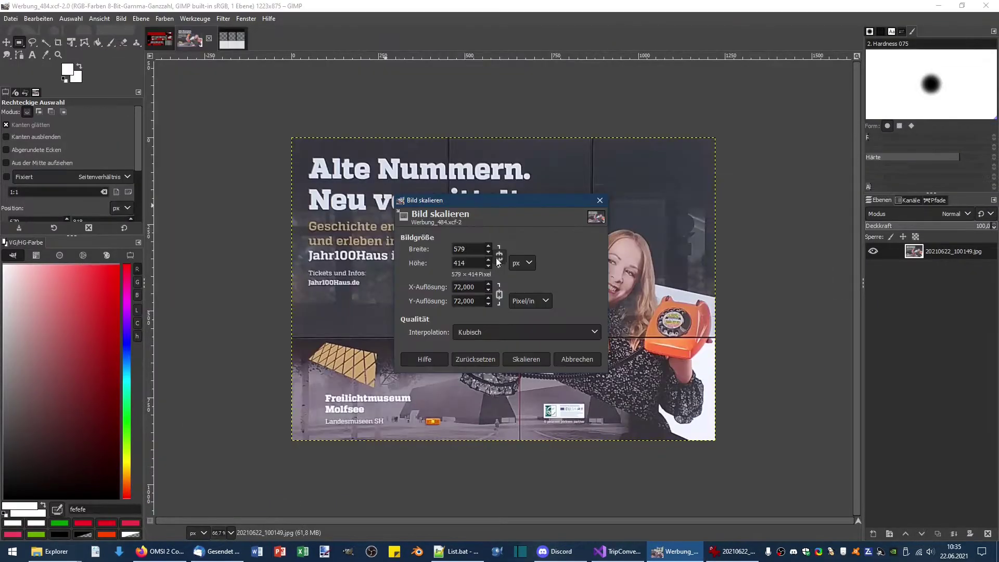
key("Escape")
left_click(121, 19)
left_click(146, 160)
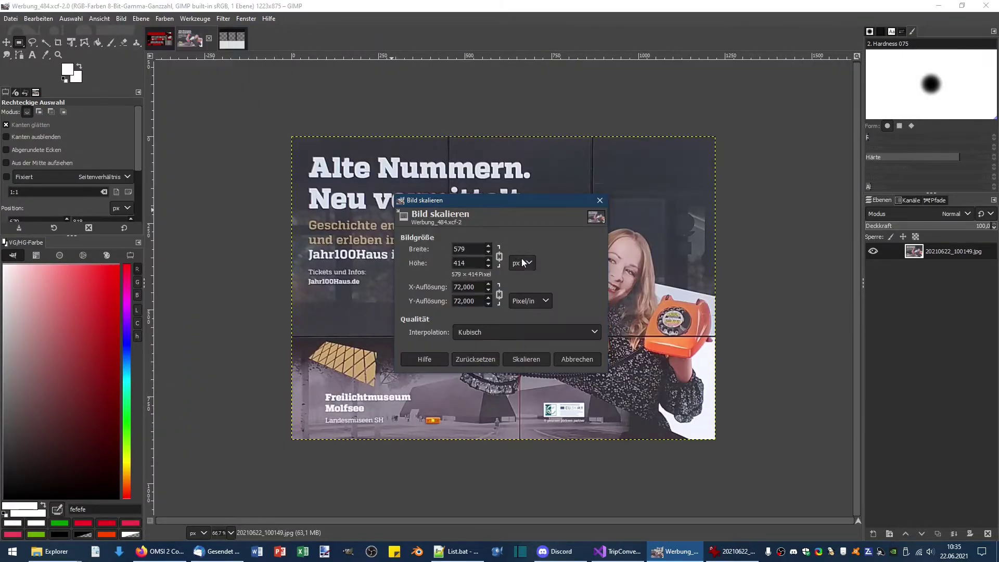
key("Return")
Copy the rescaled poster and paste it into the bus texture image.
key("ctrl+c")
key("alt+1")
key("ctrl+v")
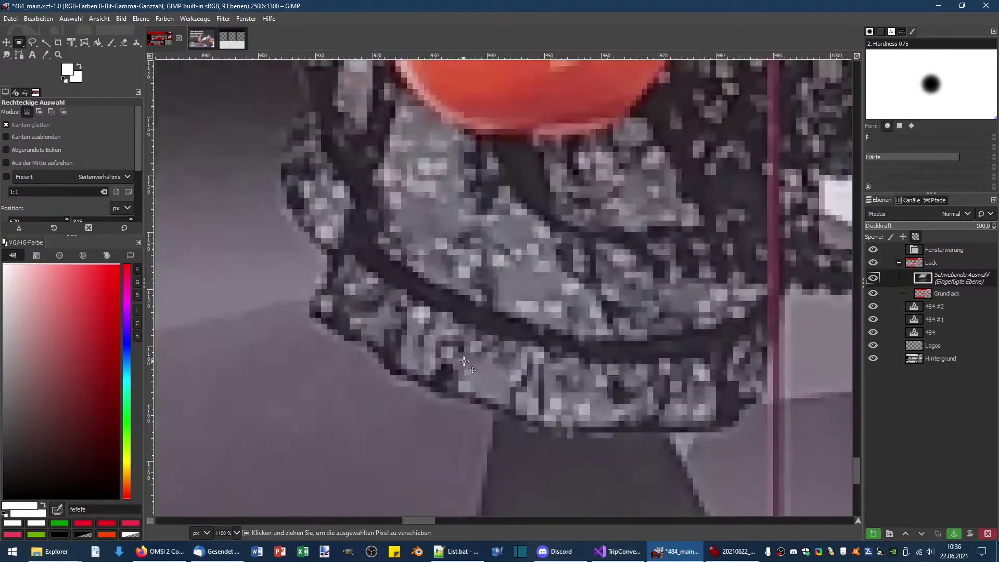
key("m")
key("alt+2")
left_click(12, 552)
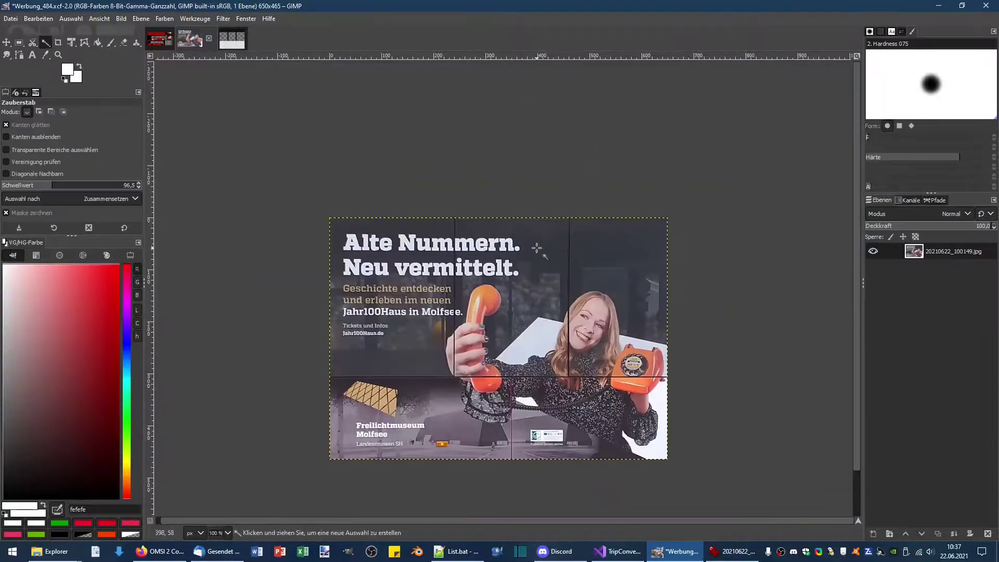
Fuzzy-select the poster's dark background with a lower threshold and clear it to transparency.
left_click(537, 248)
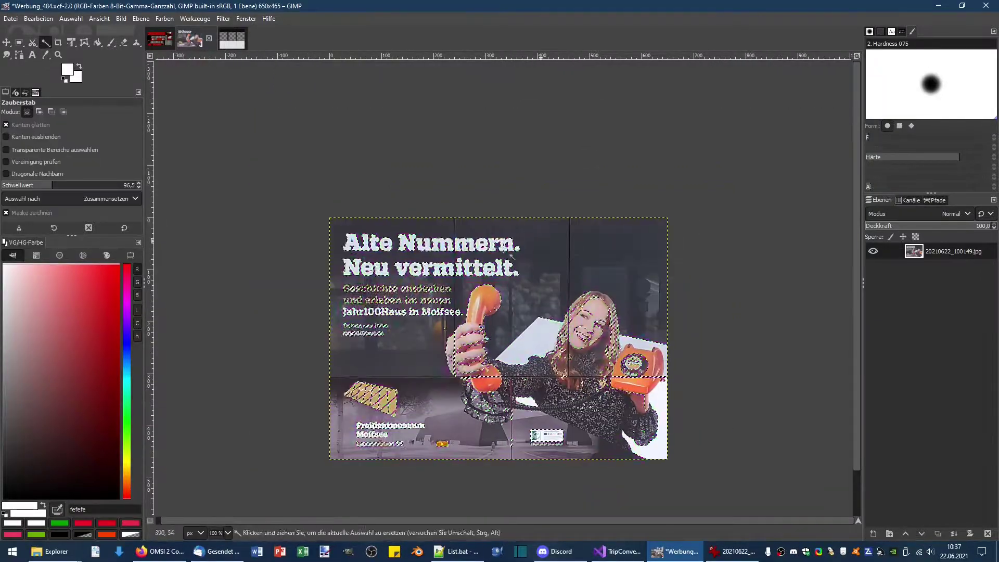
left_click_drag(70, 237, 70, 285)
left_click(24, 188)
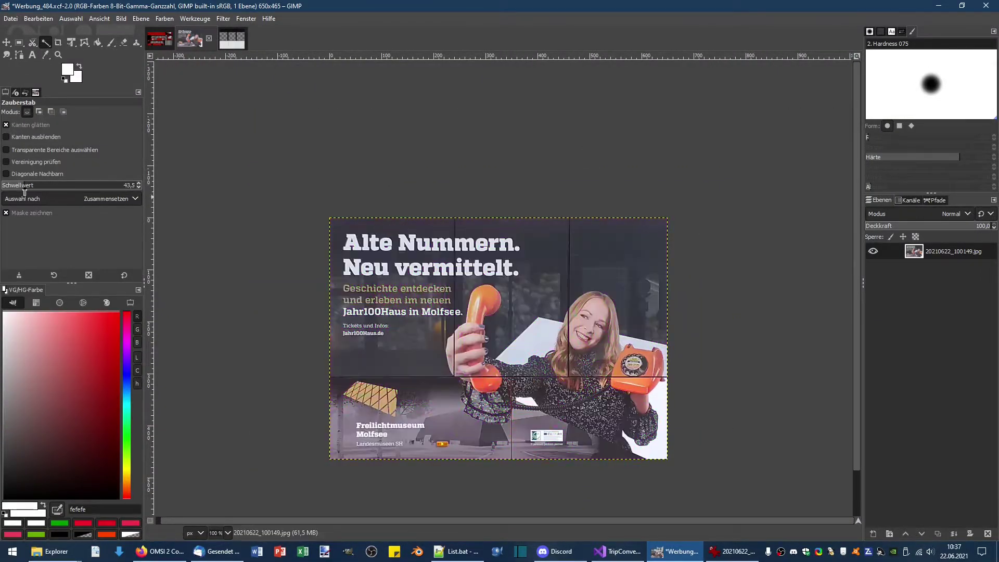
key("2")
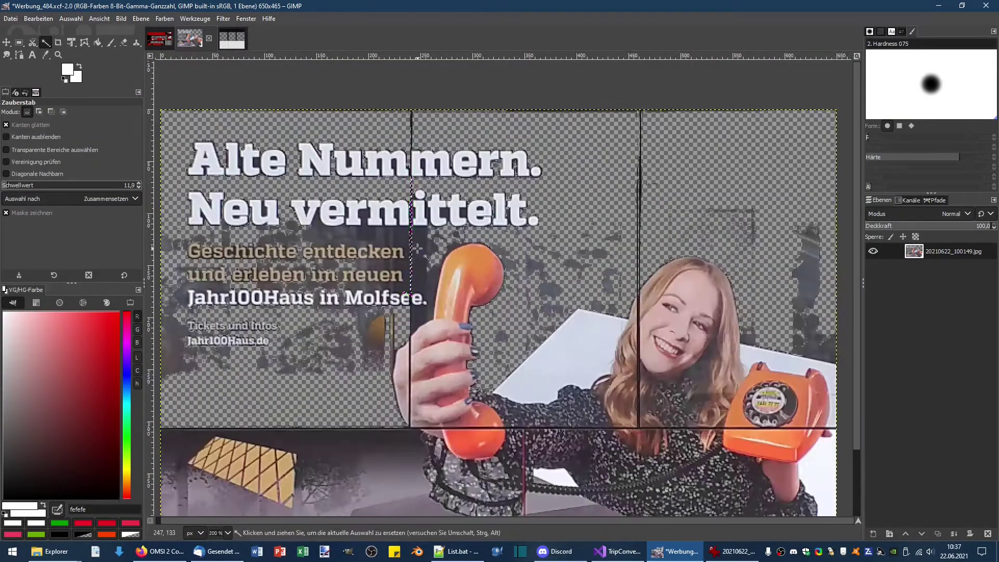
Zoom and pan around the poster to inspect the cleared edges.
scroll(376, 235, "right", 3)
scroll(376, 235, "left", 5)
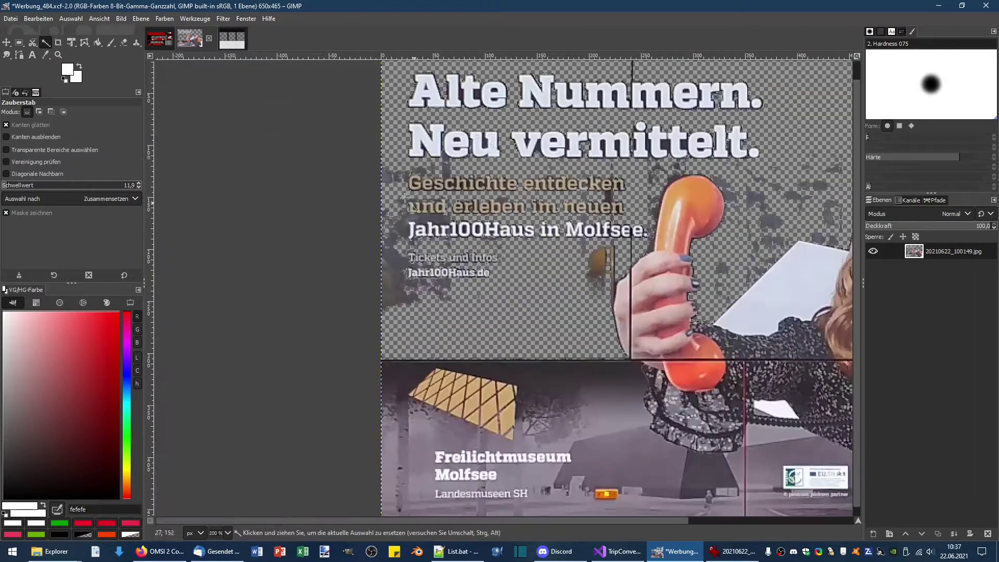
scroll(440, 286, "up", 1)
scroll(373, 382, "down", 1)
scroll(555, 402, "up", 3)
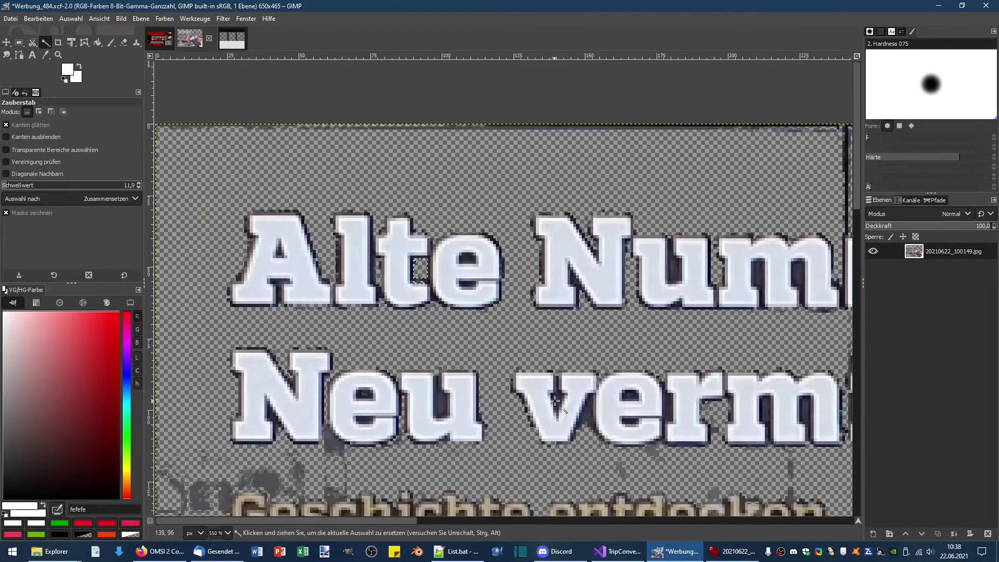
scroll(442, 401, "right", 5)
scroll(339, 323, "right", 5)
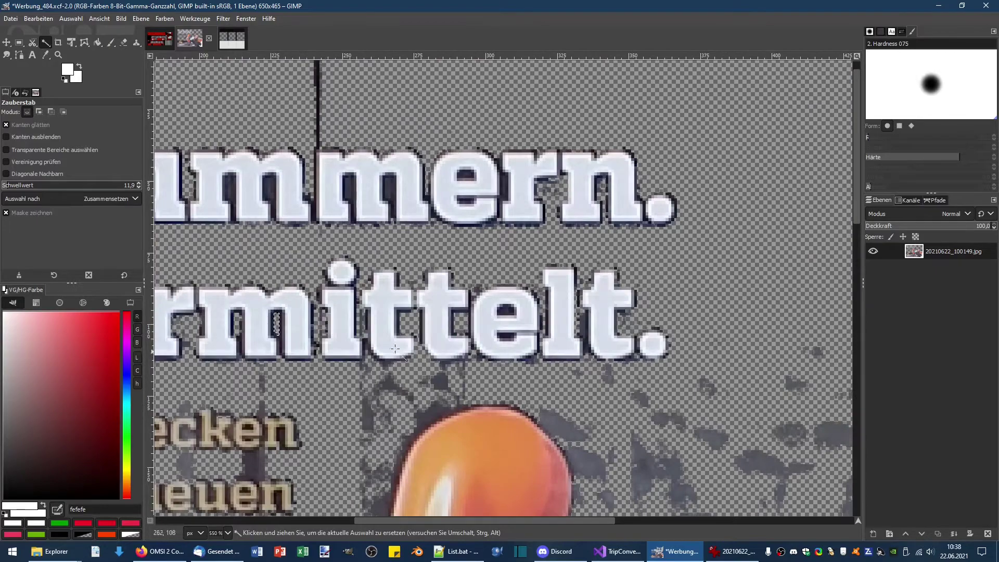
scroll(479, 331, "up", 1)
left_click_drag(587, 325, 587, 326)
scroll(463, 324, "right", 3)
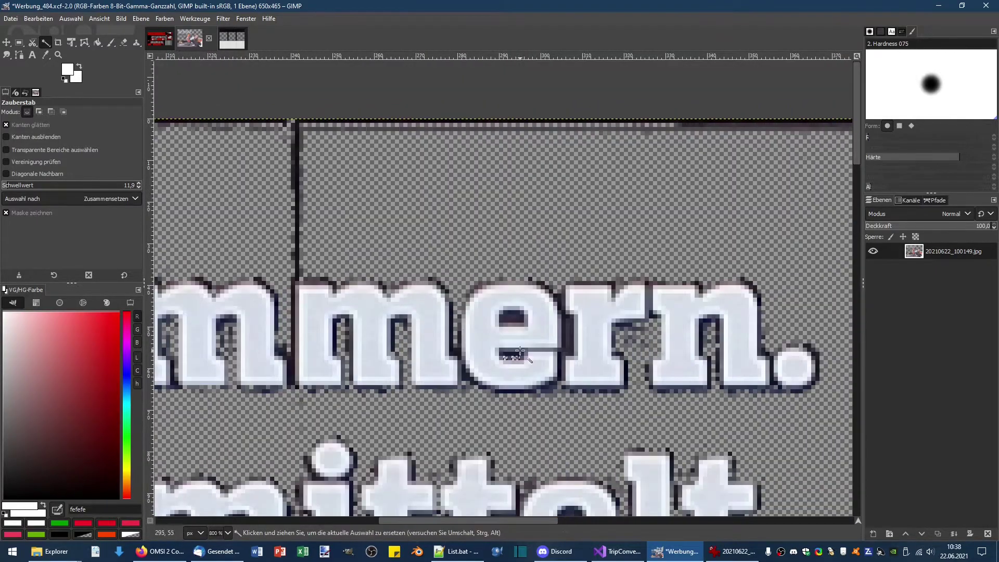
scroll(564, 329, "down", 5)
scroll(446, 346, "up", 3)
Add a new transparent layer beneath the poster and fill it with magenta.
key("r")
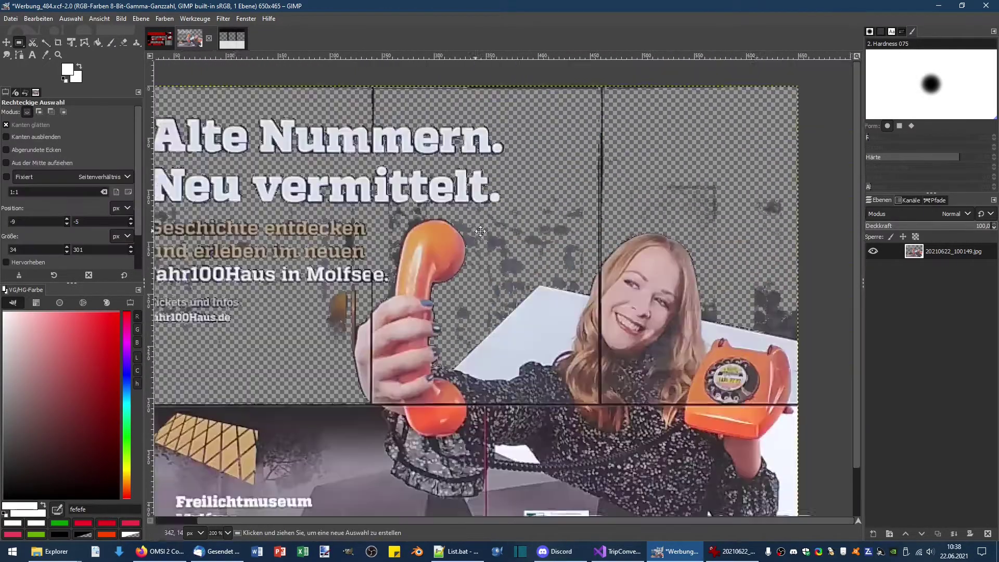
scroll(446, 346, "down", 2)
key("shift+ctrl+n")
type("trans")
key("ctrl+a")
type("asdasf")
key("Return")
left_click(582, 228)
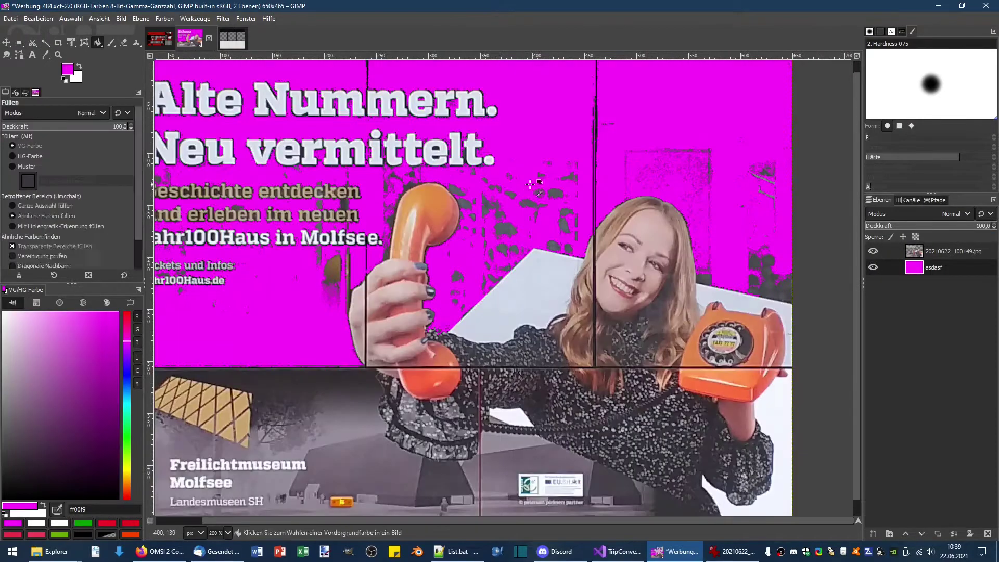
Select a strip of stray background pixels near the web address.
key("2")
key("r")
scroll(409, 465, "up", 2)
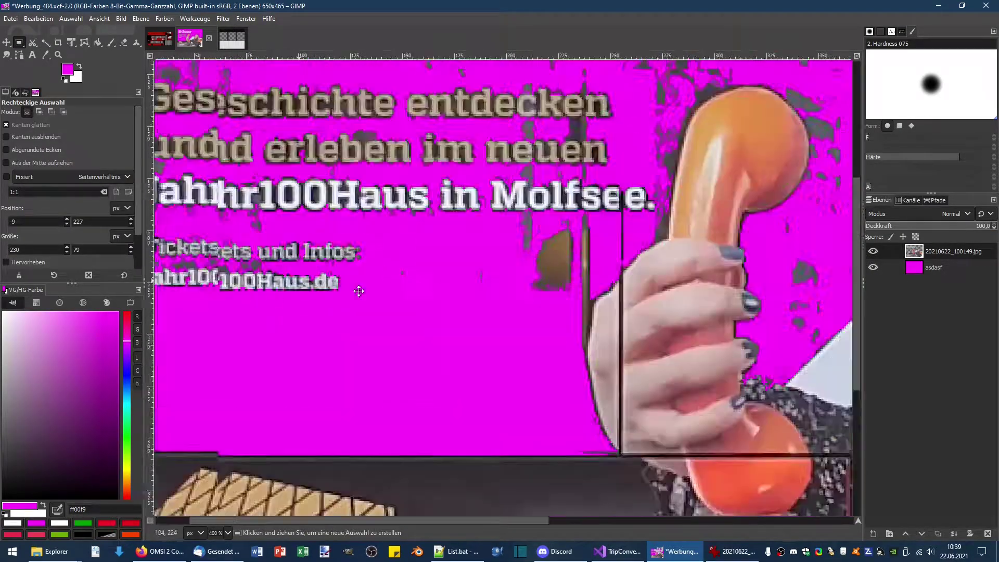
scroll(359, 291, "up", 2)
scroll(343, 297, "up", 2)
key("f")
left_click(314, 283)
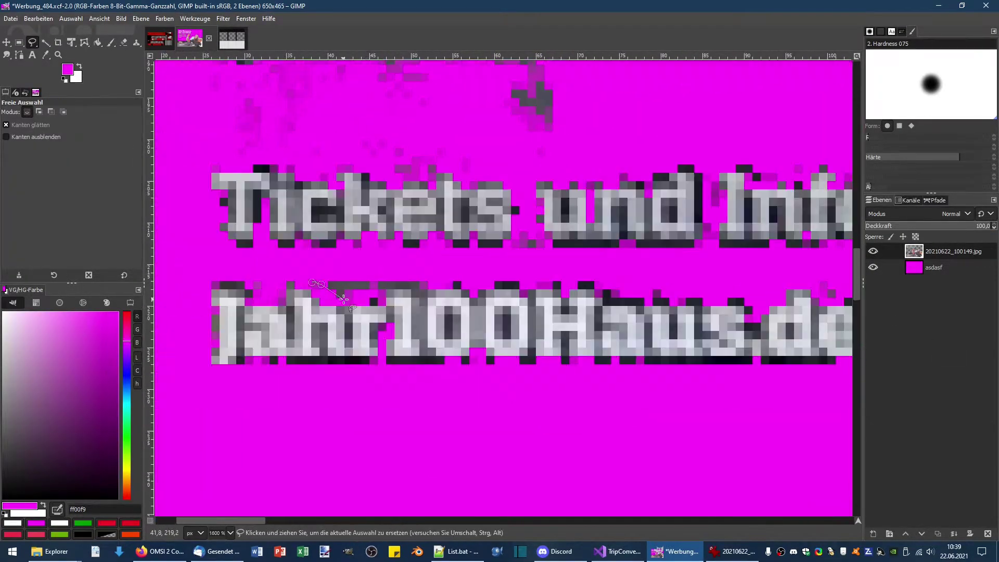
scroll(312, 283, "down", 4)
key("r")
scroll(364, 209, "up", 3)
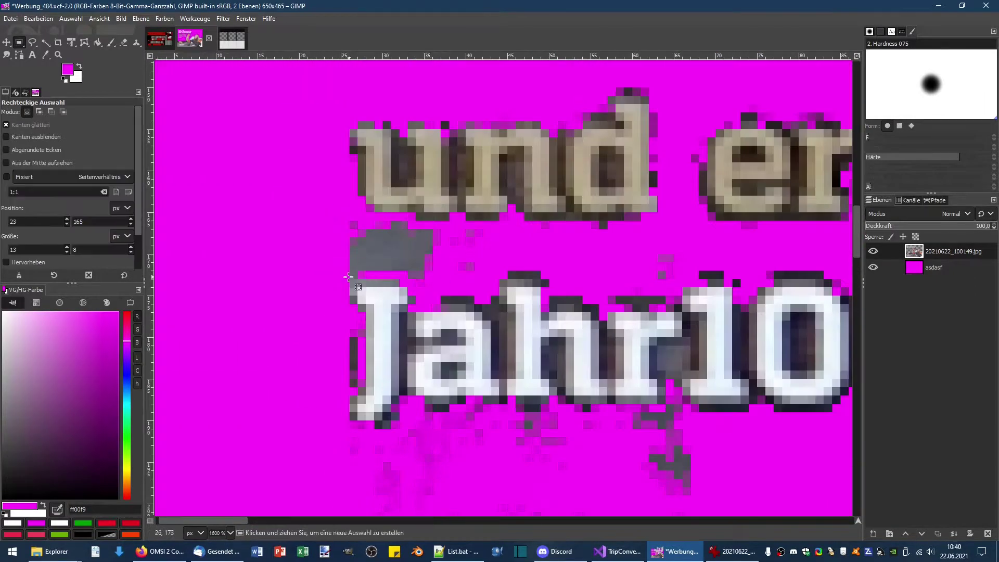
scroll(364, 208, "down", 2)
scroll(312, 260, "down", 2)
scroll(270, 291, "up", 3)
left_click_drag(683, 253, 271, 339)
Begin a freehand outline around the magenta background beside the hand.
scroll(313, 312, "down", 2)
key("f")
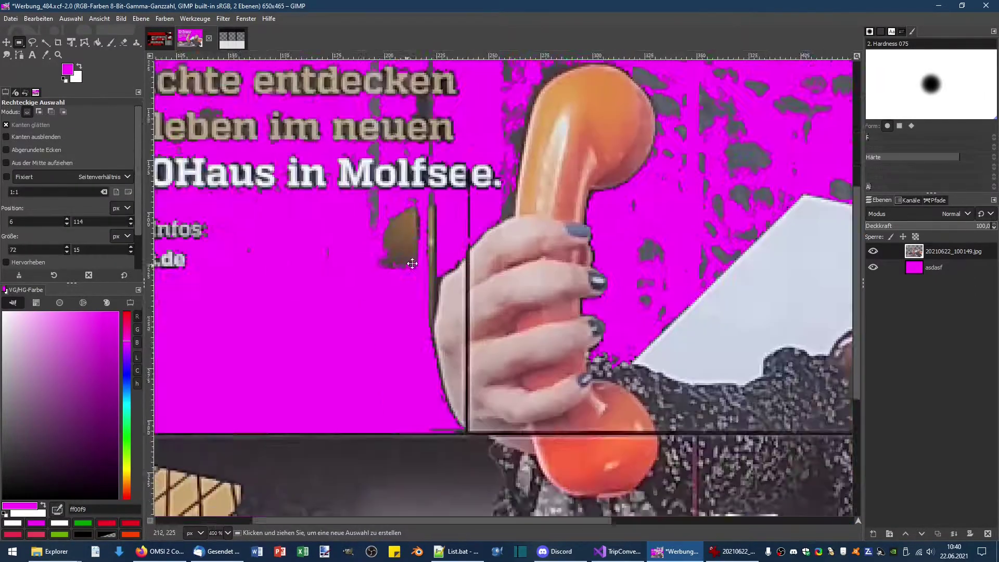
scroll(416, 260, "up", 2)
scroll(469, 260, "up", 2)
scroll(521, 260, "down", 1)
left_click(543, 223)
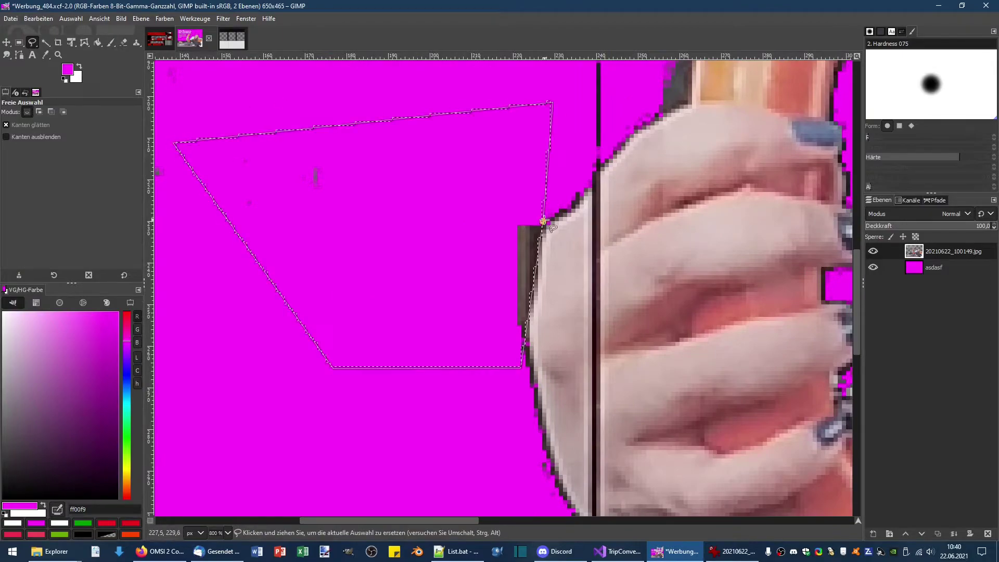
Trace the freehand outline along the hairline, sleeve, finger and hand edges.
scroll(544, 223, "down", 4)
scroll(720, 223, "up", 2)
scroll(720, 223, "down", 1)
scroll(732, 328, "up", 5)
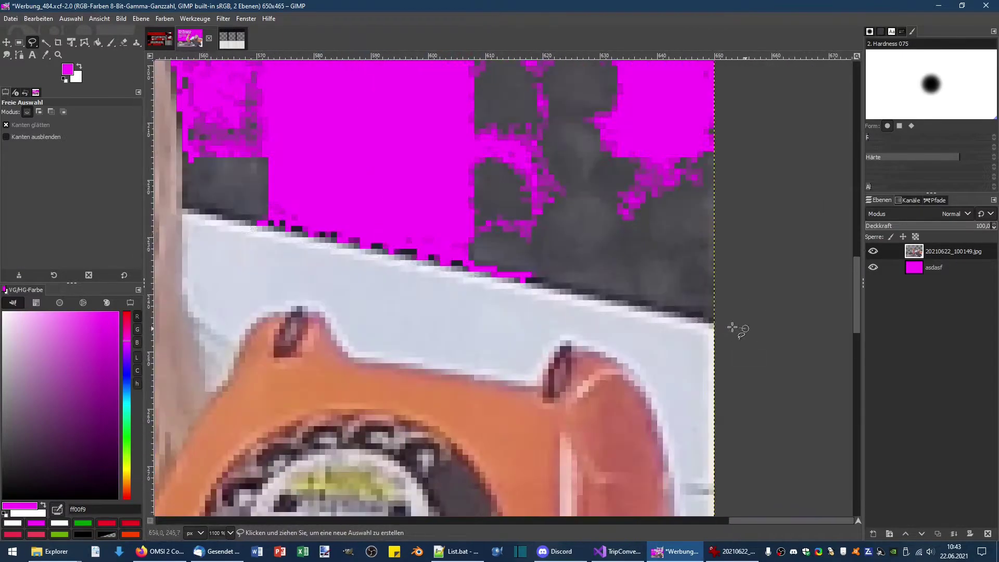
scroll(733, 328, "down", 3)
scroll(468, 234, "up", 3)
scroll(495, 229, "up", 2)
left_click(528, 207)
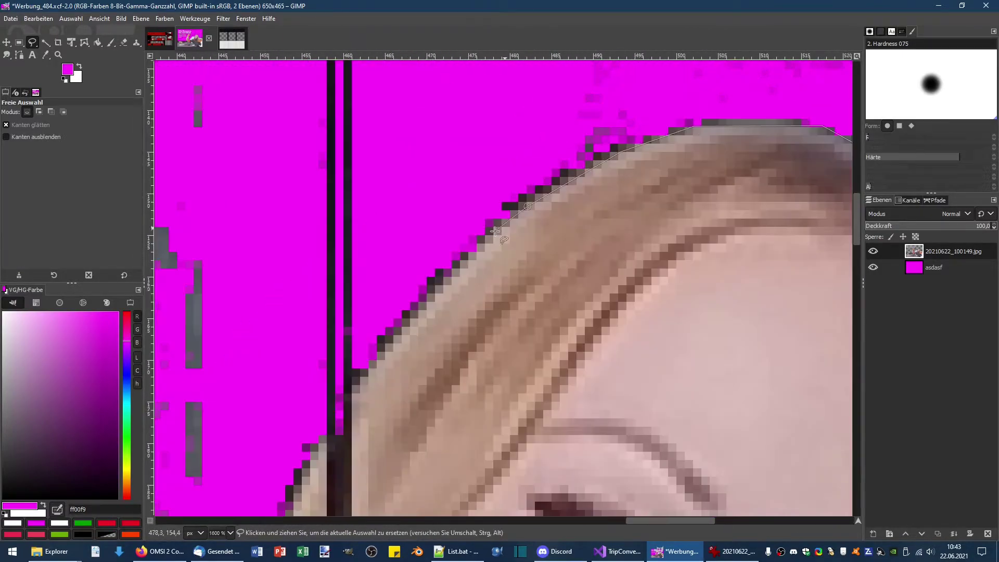
scroll(494, 231, "down", 3)
scroll(581, 259, "up", 2)
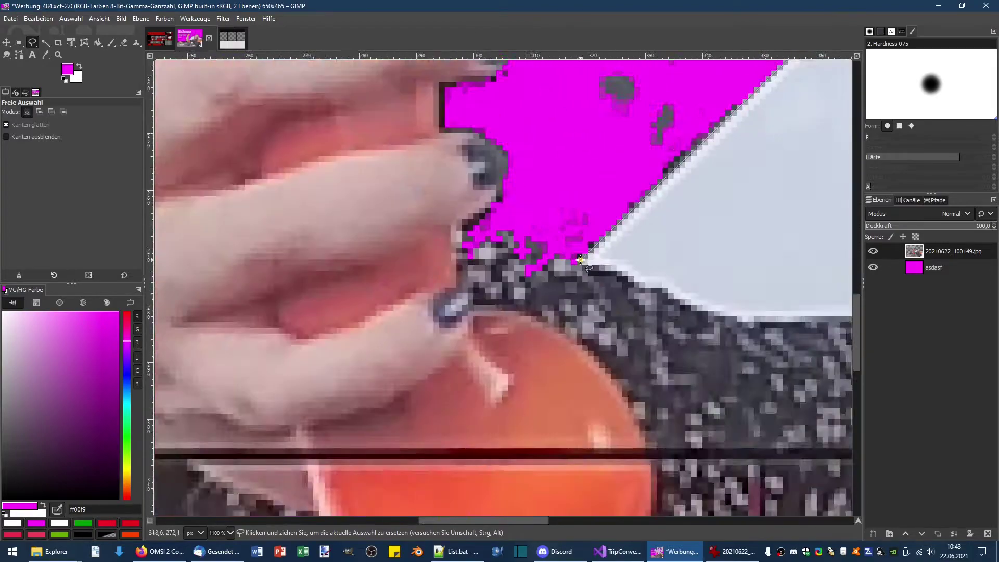
left_click(580, 259)
scroll(580, 259, "up", 3)
scroll(521, 312, "down", 3)
scroll(520, 339, "up", 2)
left_click(518, 367)
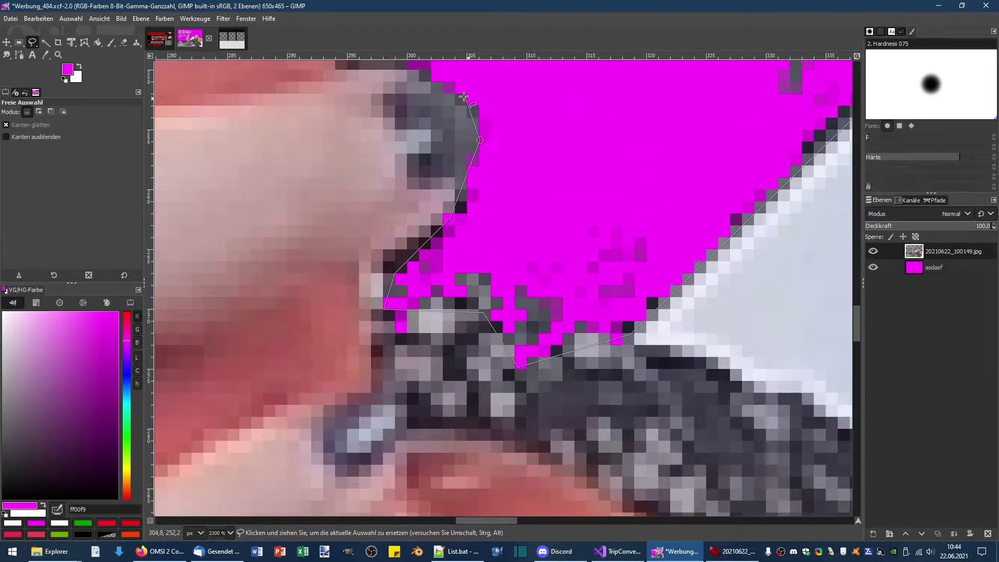
left_click(464, 97)
scroll(464, 97, "down", 3)
scroll(443, 312, "up", 2)
left_click(445, 445)
left_click(440, 359)
left_click(447, 337)
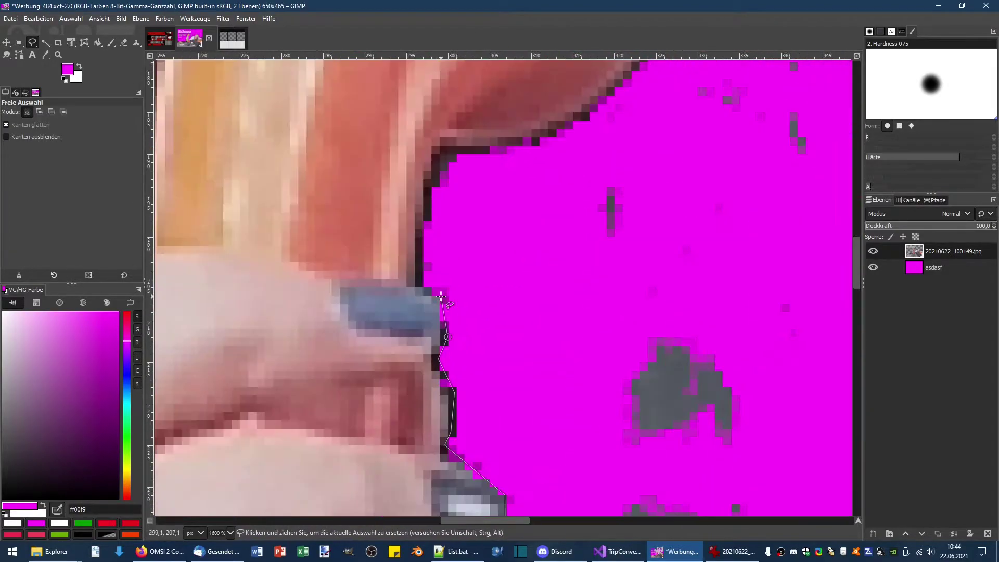
left_click(525, 141)
scroll(526, 141, "down", 2)
left_click(419, 382)
Select stray strips along the top edge, between vermittelt and Geschichte, and below im neuen.
scroll(477, 146, "up", 4)
scroll(491, 272, "left", 2)
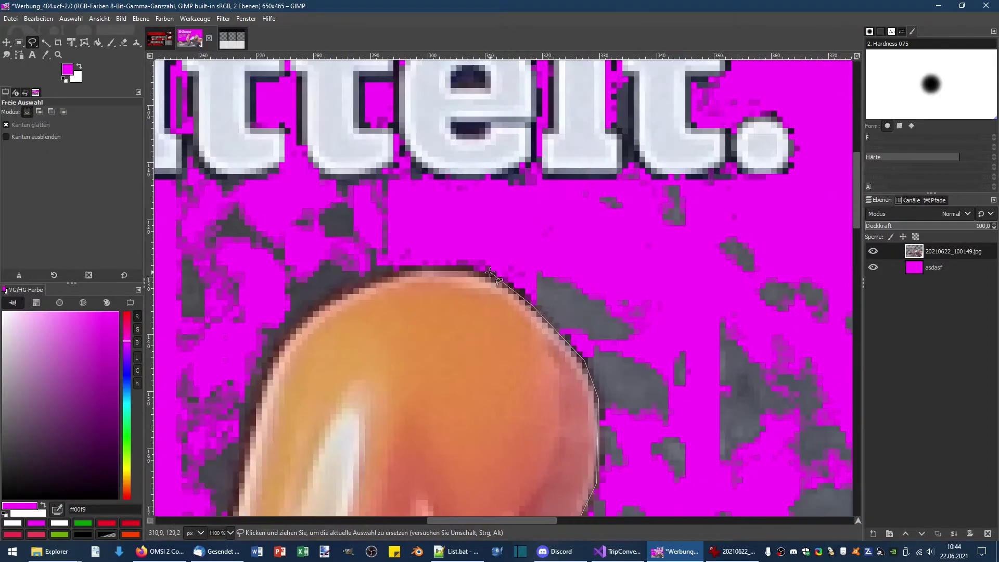
scroll(350, 180, "down", 5)
scroll(692, 165, "up", 1)
scroll(692, 165, "down", 2)
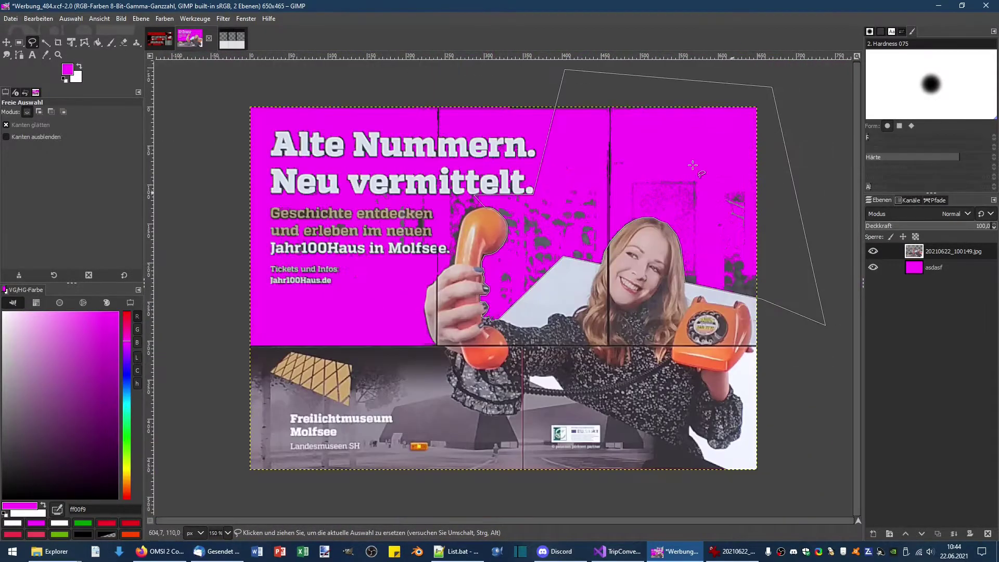
scroll(465, 220, "up", 3)
scroll(465, 220, "up", 3)
scroll(466, 220, "up", 1)
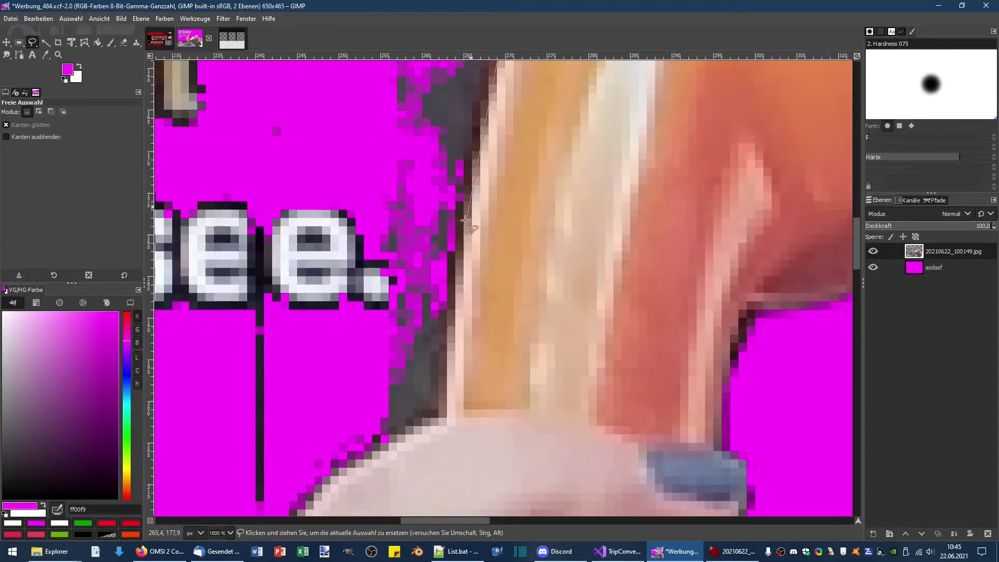
scroll(400, 430, "down", 2)
scroll(400, 430, "up", 2)
scroll(468, 260, "down", 1)
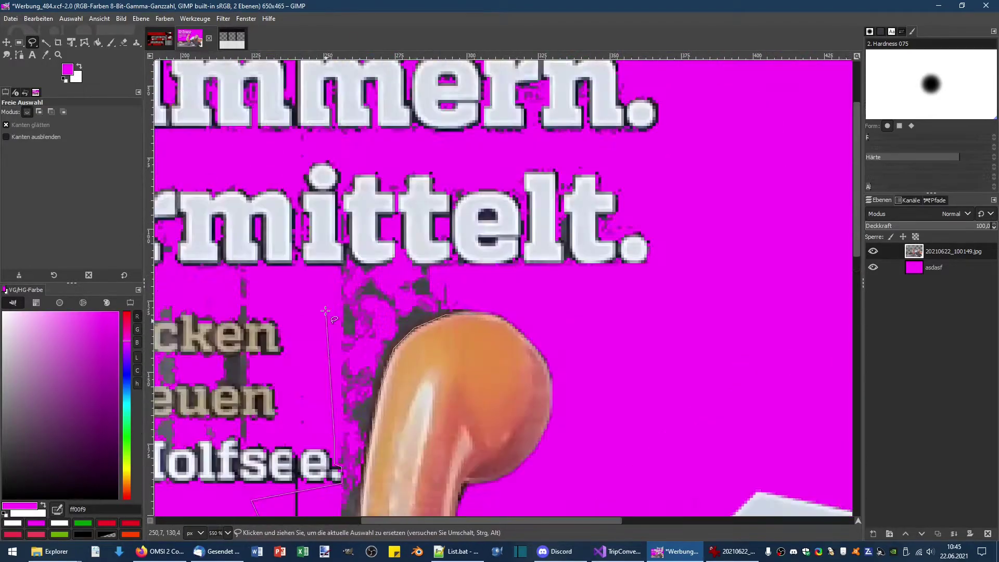
scroll(575, 240, "up", 2)
scroll(575, 240, "down", 3)
scroll(575, 239, "down", 3)
key("r")
scroll(374, 272, "up", 2)
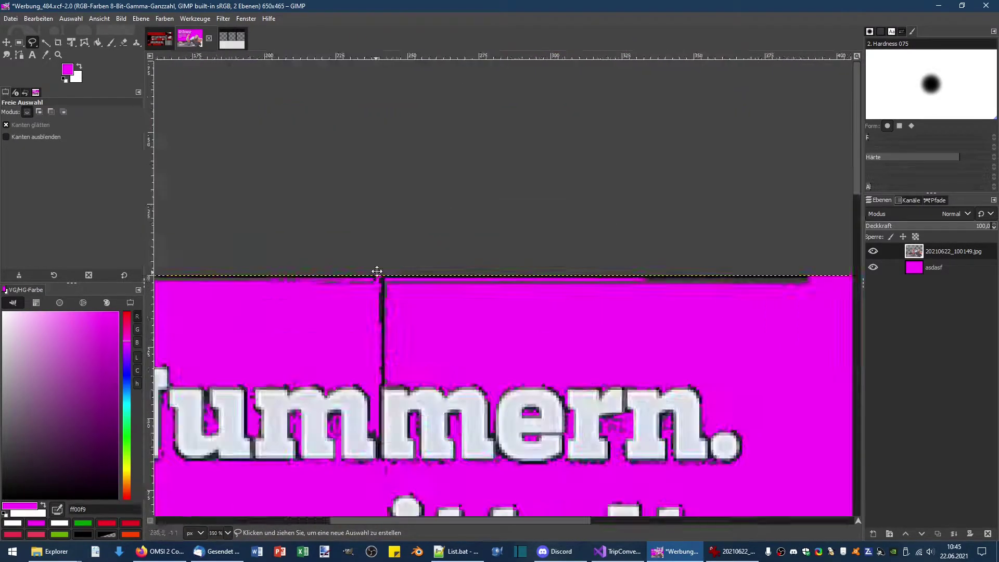
left_click_drag(159, 190, 731, 231)
scroll(731, 232, "up", 3)
left_click_drag(401, 224, 523, 276)
scroll(546, 301, "down", 3)
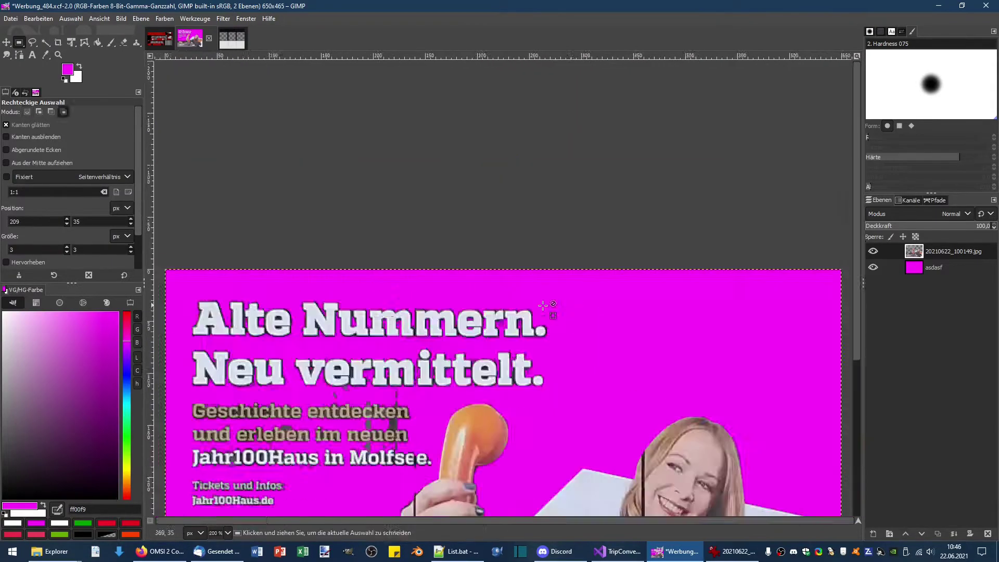
scroll(472, 243, "up", 2)
scroll(472, 243, "down", 2)
scroll(472, 243, "up", 3)
left_click_drag(701, 297, 333, 338)
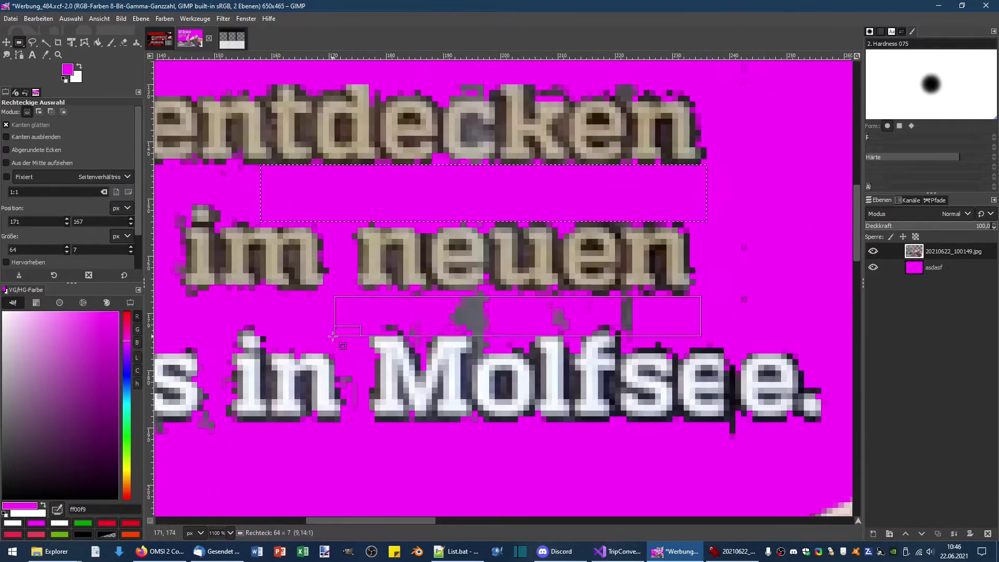
scroll(484, 356, "up", 2)
scroll(569, 357, "left", 5)
Outline the grey smudge above 'leben' with a freehand selection.
key("f")
left_click(499, 193)
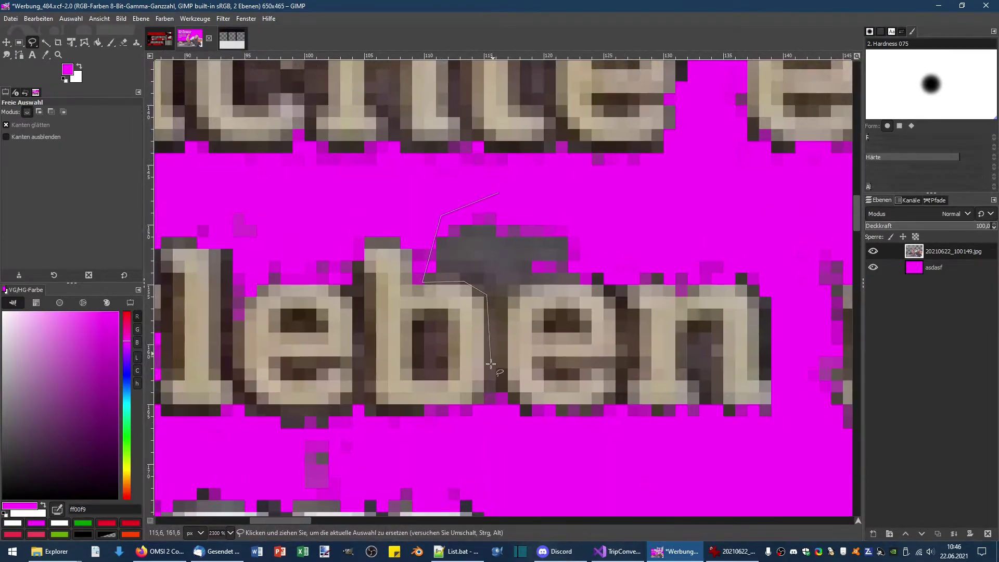
scroll(612, 202, "down", 4)
scroll(521, 234, "down", 2)
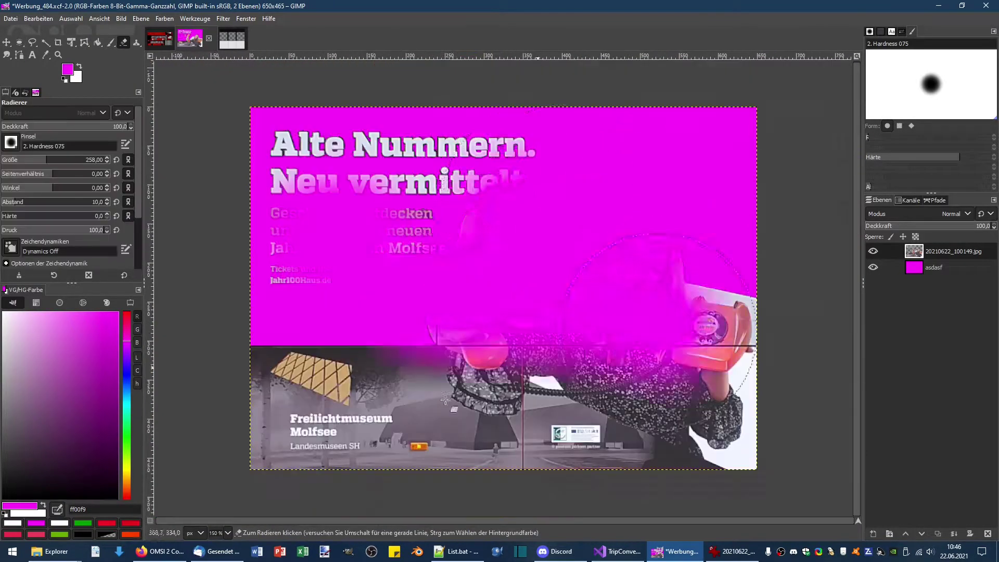
scroll(478, 271, "up", 6)
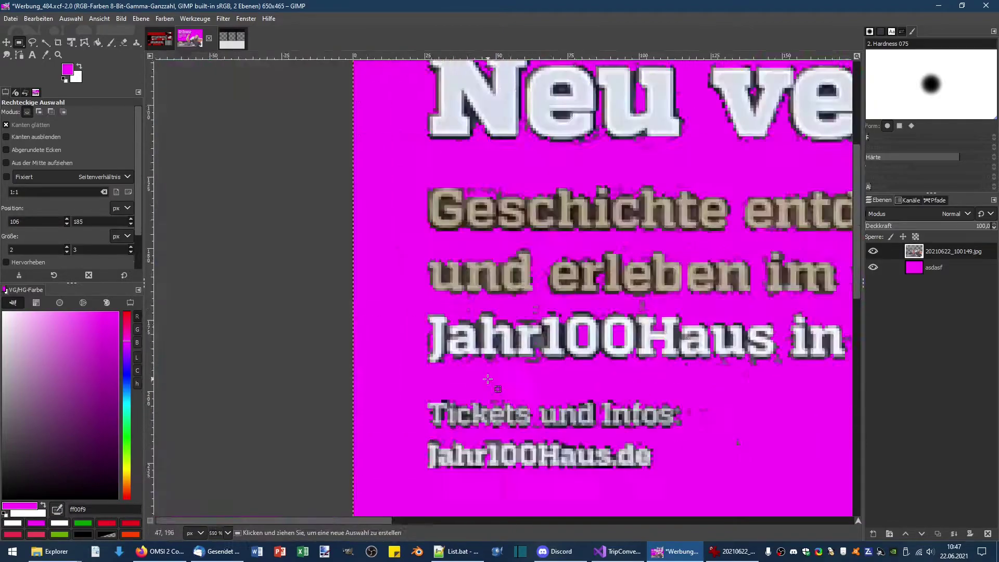
scroll(532, 311, "down", 5)
scroll(419, 243, "up", 6)
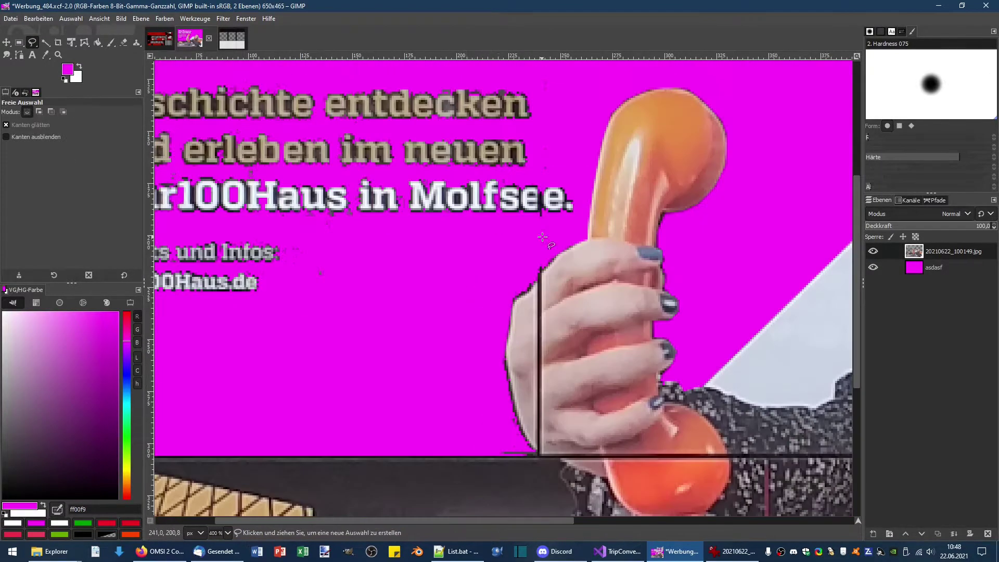
scroll(542, 237, "down", 2)
scroll(543, 237, "up", 4)
Select the stray pixels beneath 'Molfsee'.
key("r")
left_click_drag(521, 150, 613, 248)
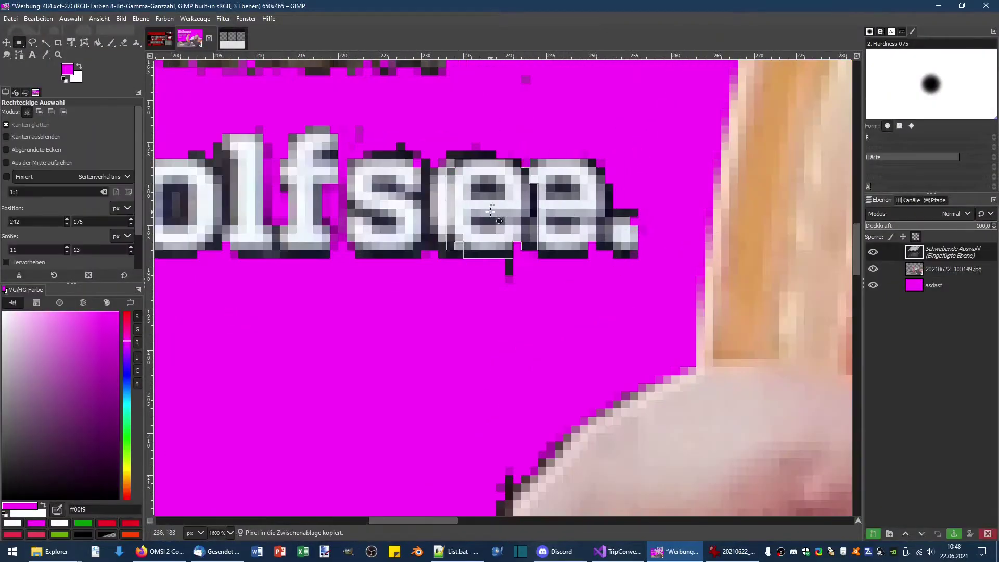
scroll(582, 269, "down", 5)
scroll(360, 280, "up", 6)
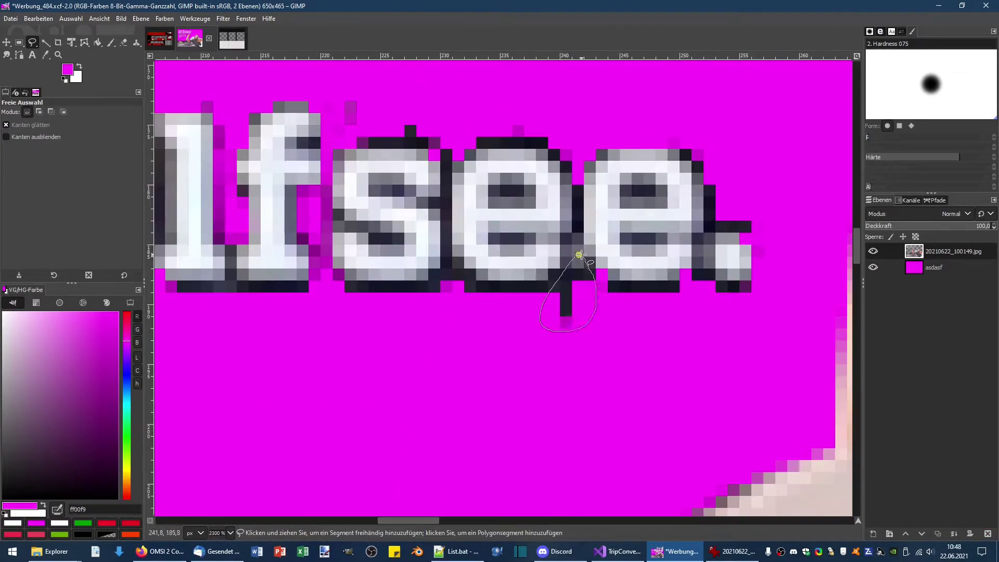
key("f")
scroll(360, 280, "up", 2)
key("r")
scroll(564, 205, "down", 5)
Toggle the magenta backing layer's visibility and save Werbung_484.xcf.
left_click(873, 267)
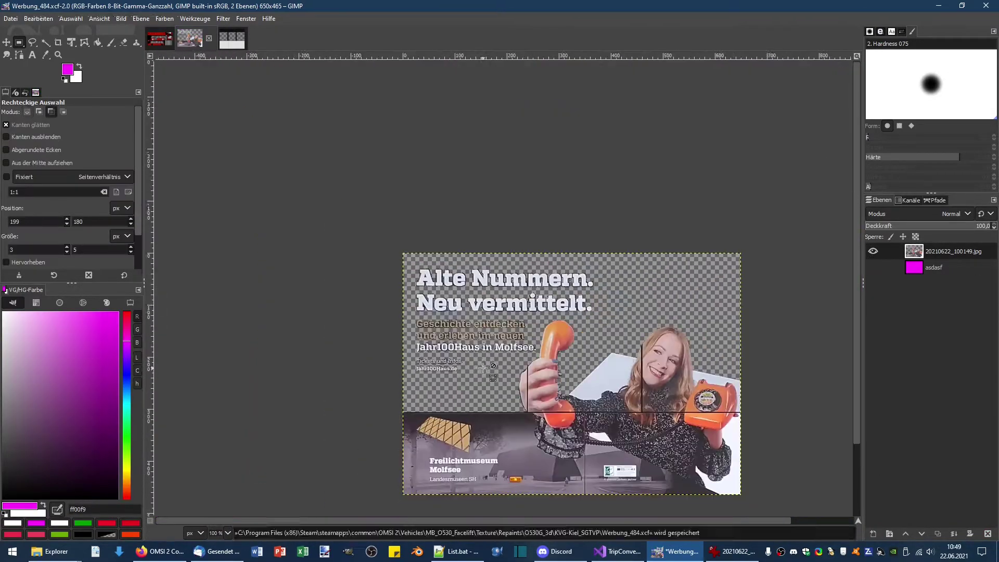
key("ctrl+s")
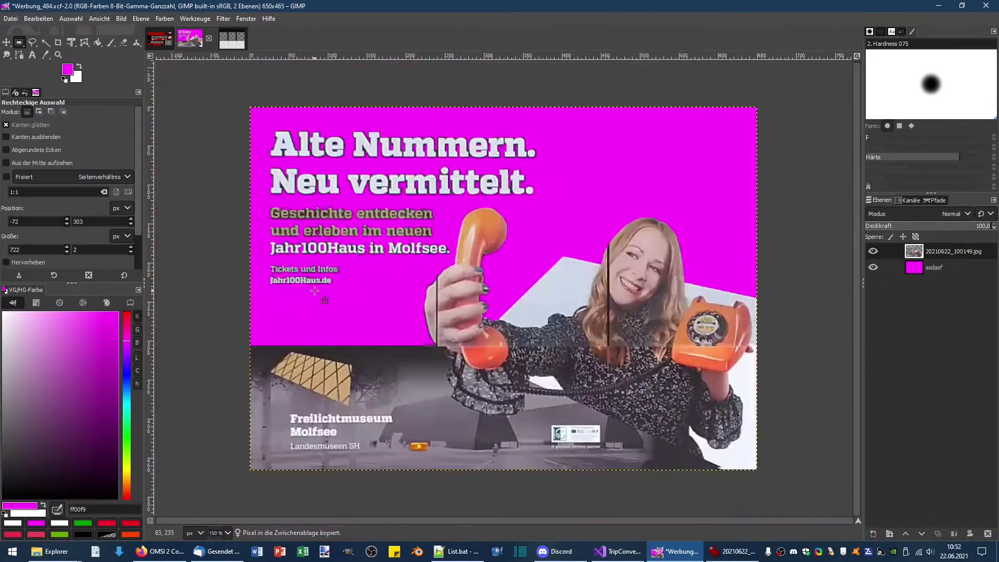
Zoom in on the seam and rectangle-select a clean strip of hair beside it.
scroll(315, 291, "up", 1)
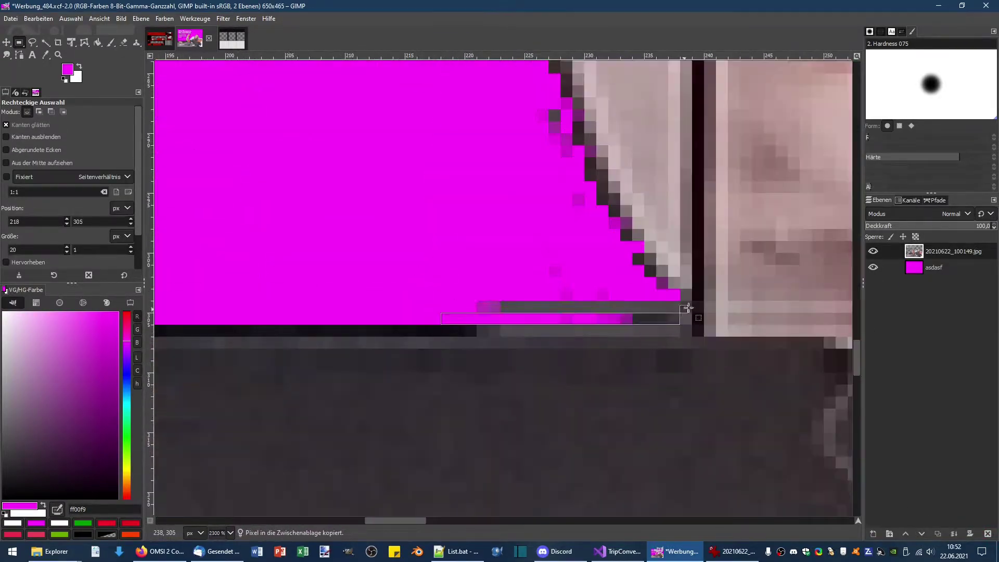
scroll(416, 185, "up", 4)
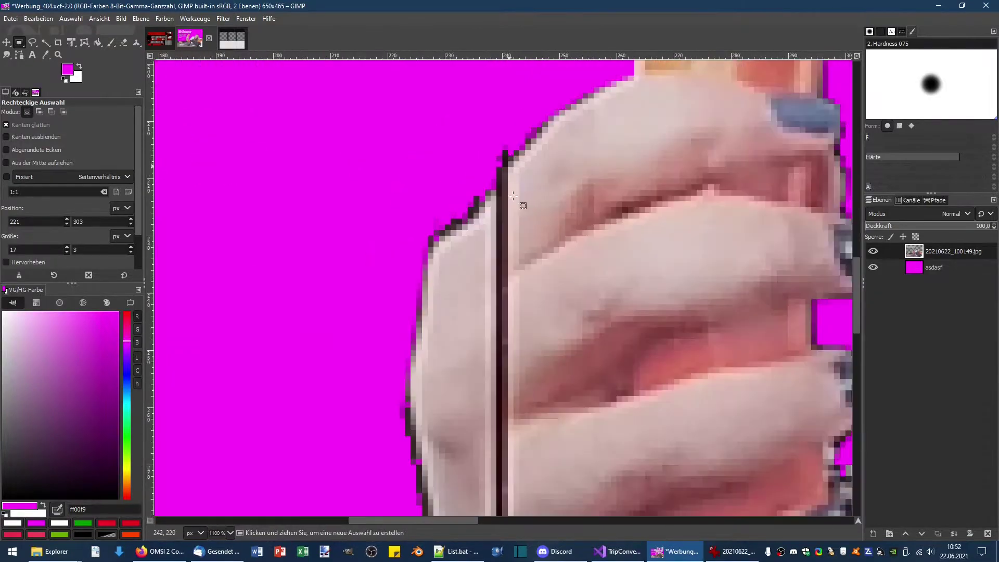
scroll(547, 182, "up", 2)
scroll(565, 212, "down", 3)
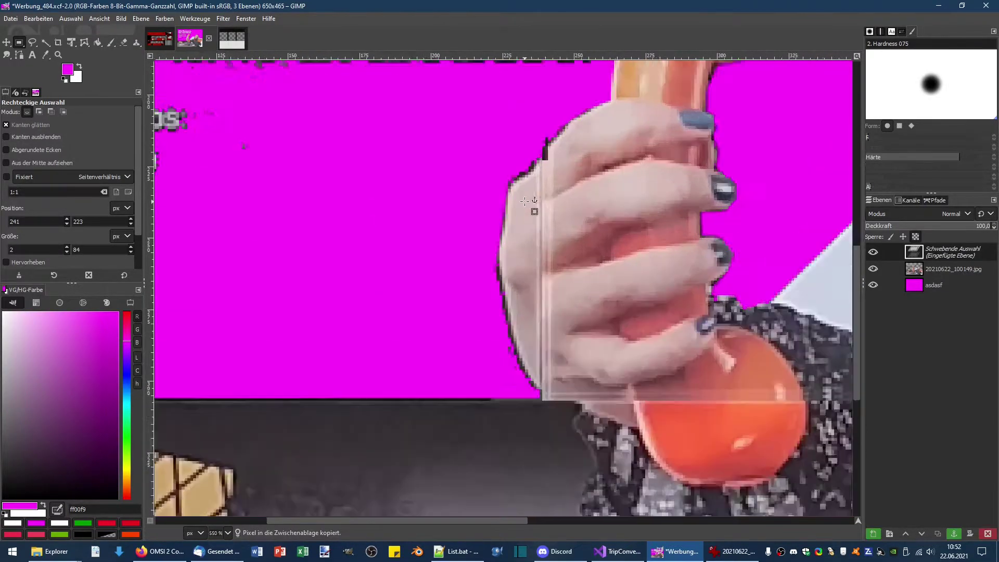
scroll(531, 208, "up", 3)
scroll(530, 225, "up", 2)
key("r")
scroll(463, 281, "down", 8)
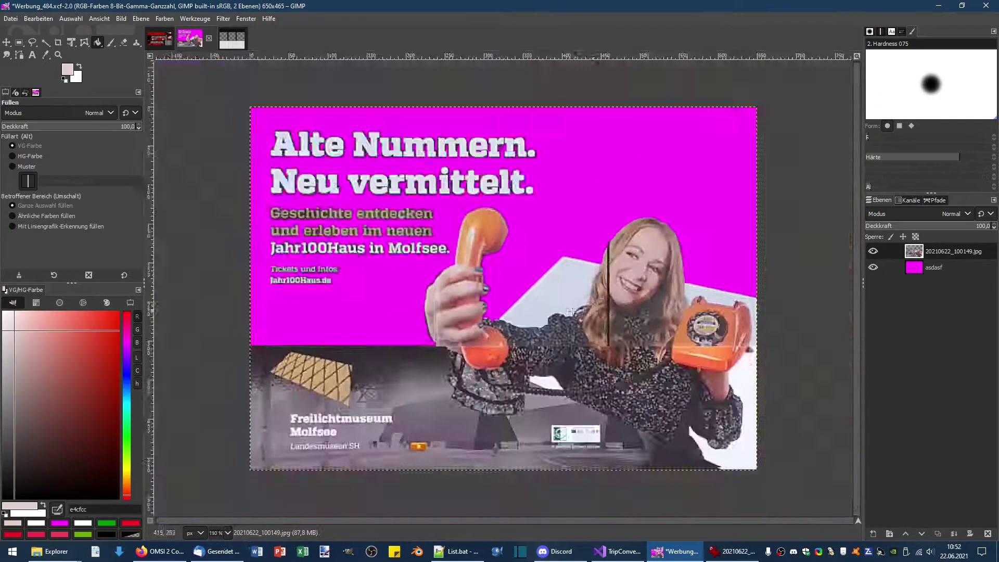
scroll(468, 208, "up", 3)
scroll(468, 208, "up", 2)
scroll(519, 301, "down", 1)
Paste the clean strip, scale it over the dark seam and anchor the patch.
key("ctrl+v")
scroll(519, 301, "up", 2)
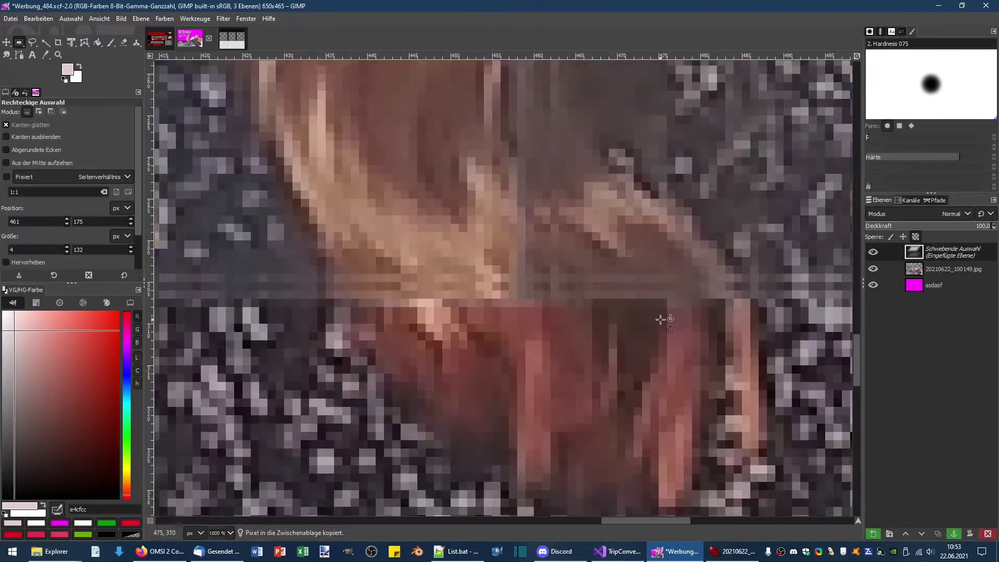
scroll(520, 291, "down", 3)
key("shift+s")
left_click(531, 286)
scroll(539, 292, "up", 1)
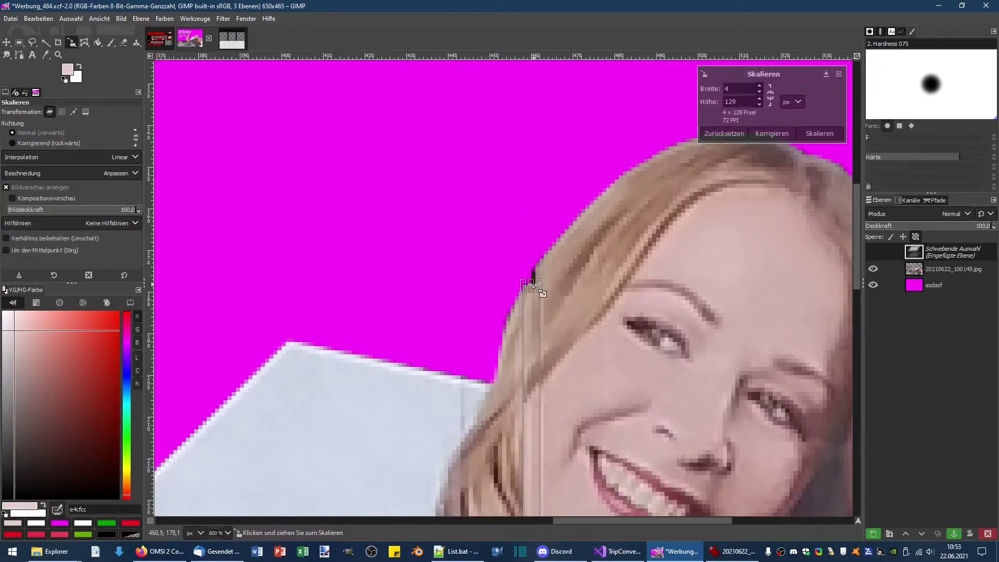
key("ctrl+z")
scroll(532, 286, "up", 2)
key("f")
scroll(593, 327, "down", 8)
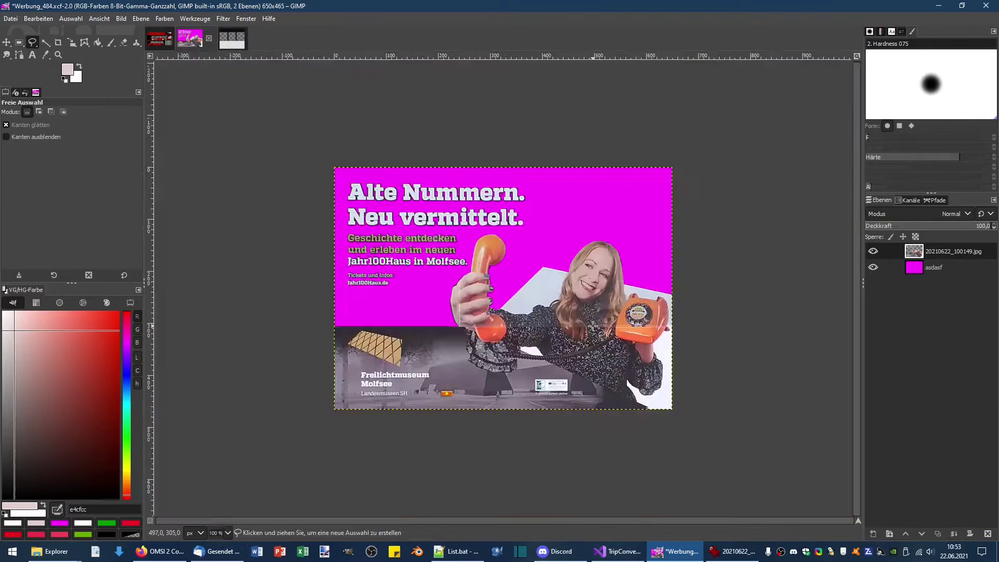
Hide the magenta backing layer and check the original bus photo for reference.
left_click(874, 268)
scroll(520, 281, "up", 3)
left_click(731, 551)
scroll(710, 504, "up", 2)
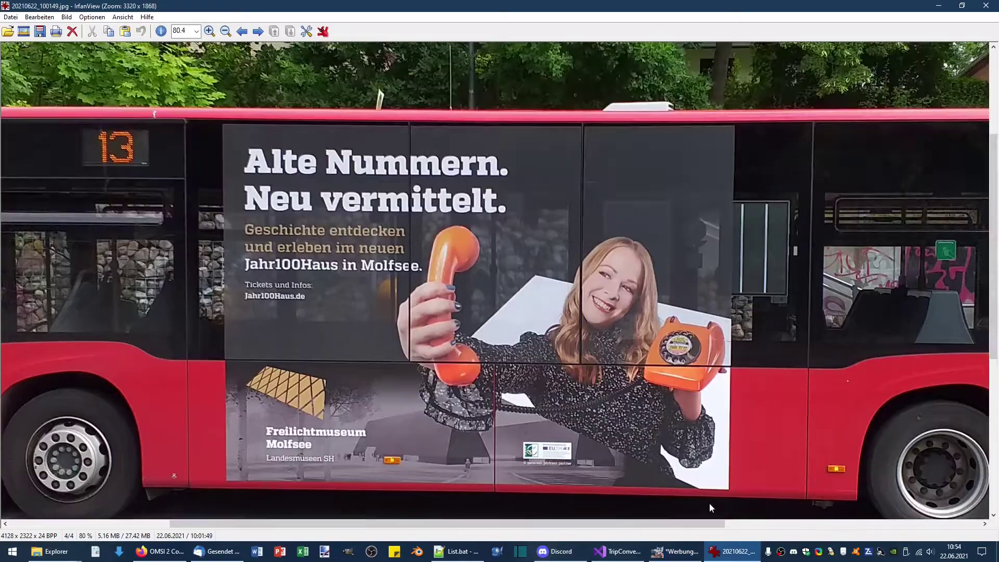
key("alt+Tab")
Create a new layer named Schwarz.
key("ctrl+shift+n")
type("warz")
key("Return")
left_click(873, 251)
Paint black with a large hard brush on the Schwarz layer over the magenta backdrop.
left_click(874, 284)
key("d")
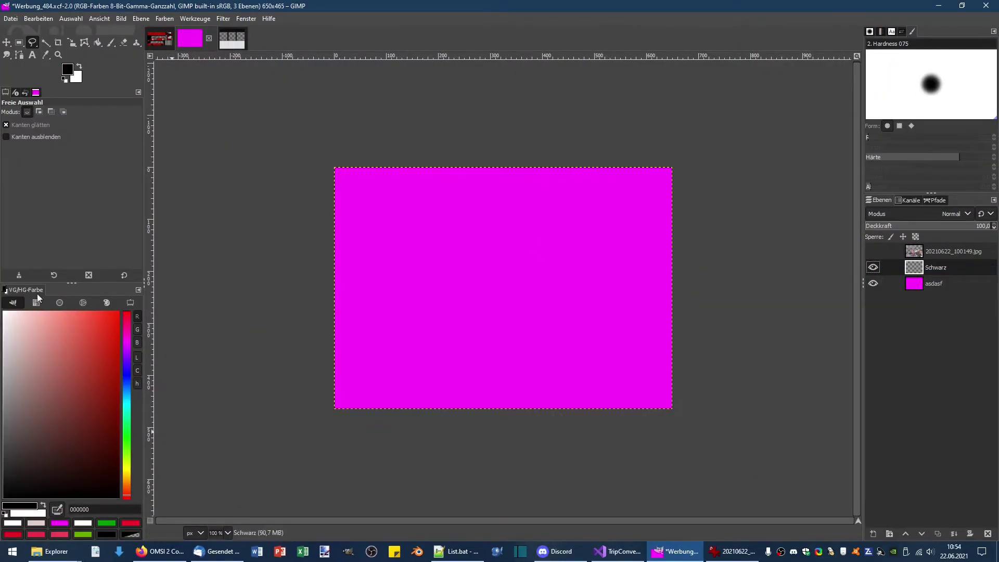
left_click_drag(416, 234, 632, 338)
key("ctrl+z")
left_click_drag(525, 271, 481, 279)
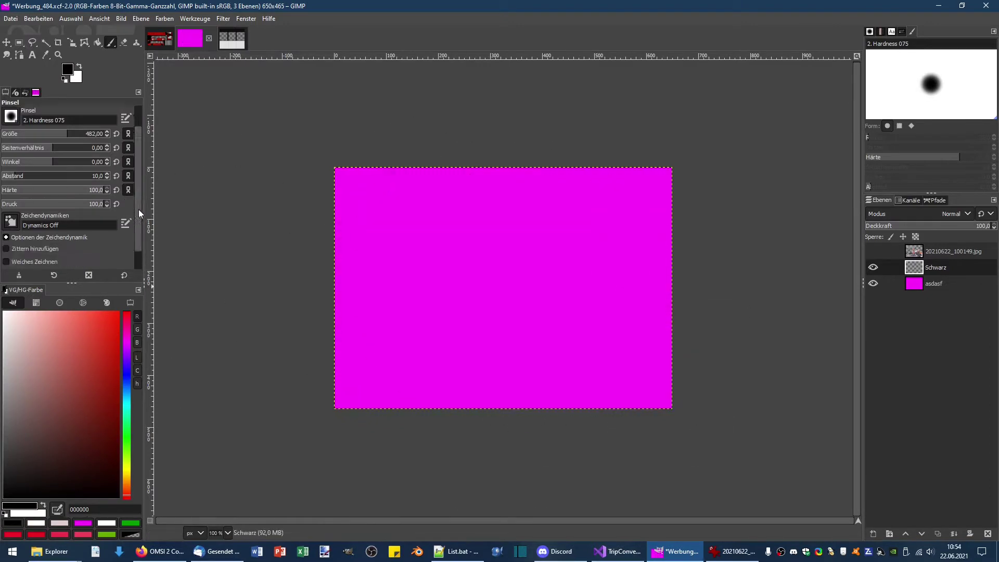
scroll(138, 213, "down", 1)
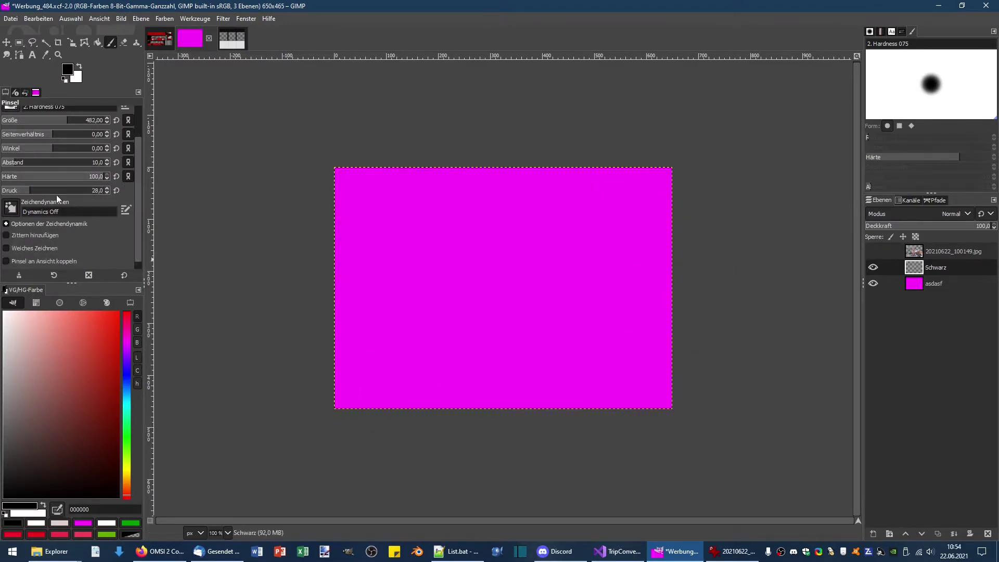
key("minus")
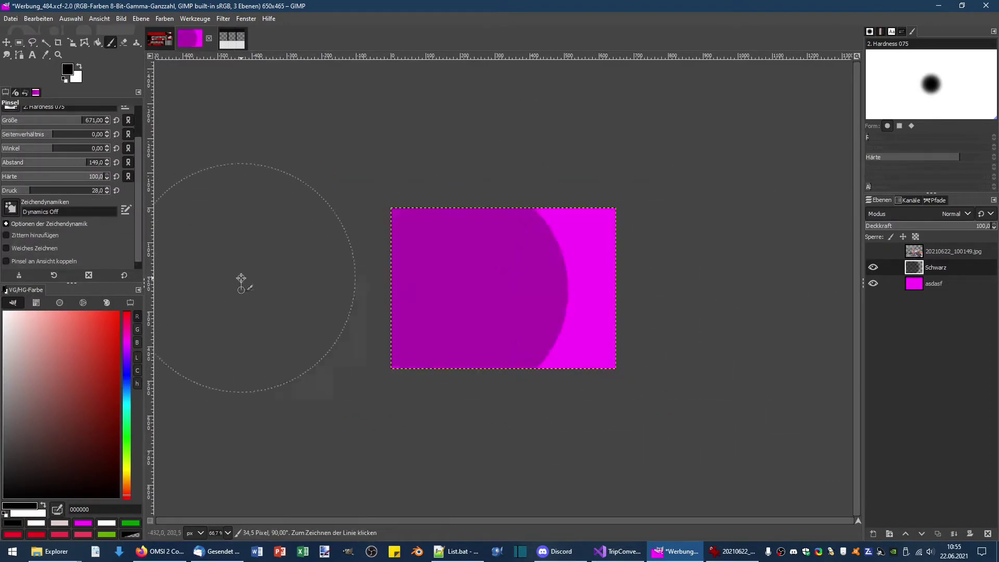
key("1")
scroll(47, 183, "up", 1)
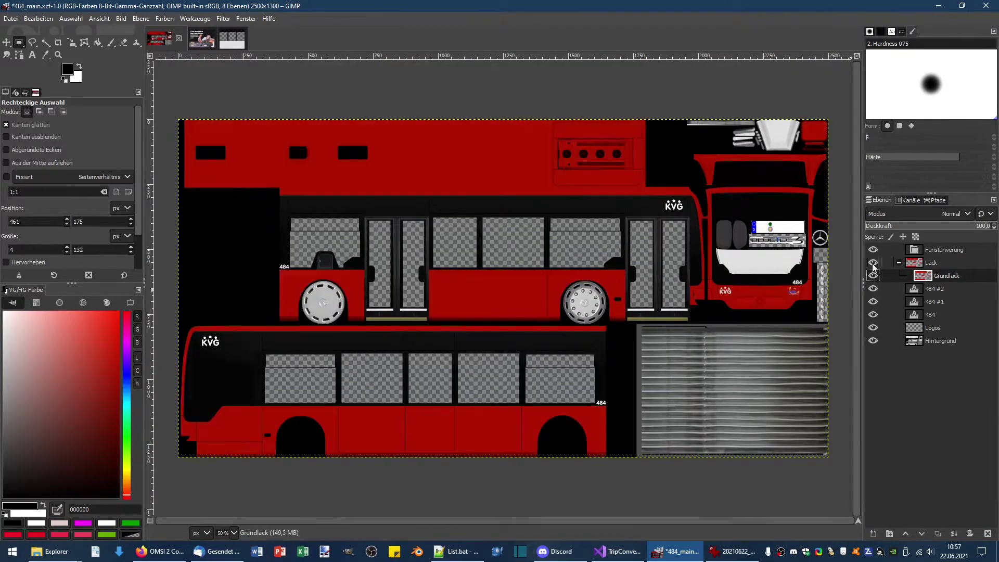
Add a new Werbung layer and paste the ad onto the bus texture.
key("shift+ctrl+n")
key("Return")
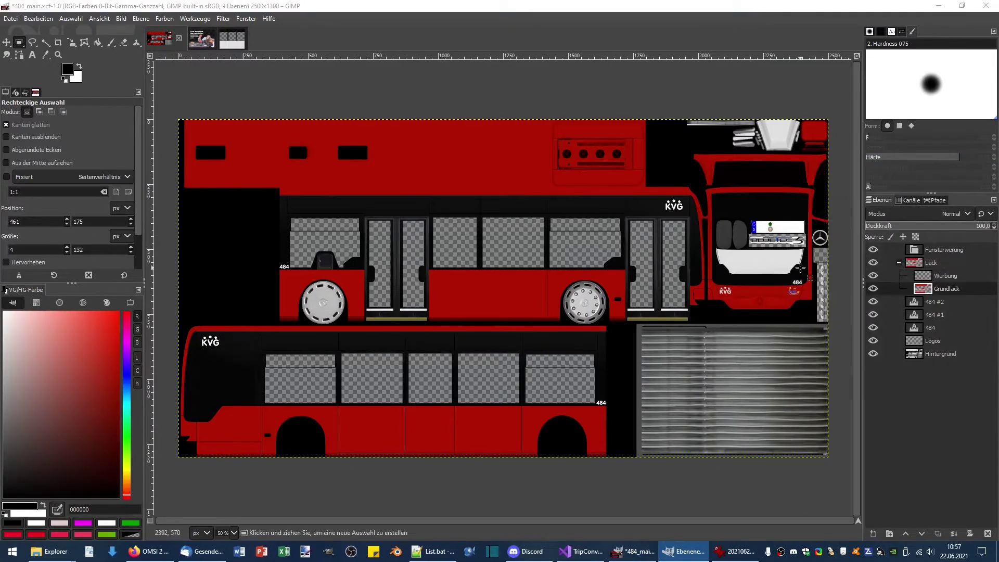
key("ctrl+v")
scroll(514, 301, "down", 1, "ctrl")
scroll(513, 301, "up", 4, "ctrl")
Position the ad on the lower side panel between the wheel arches and anchor it.
key("m")
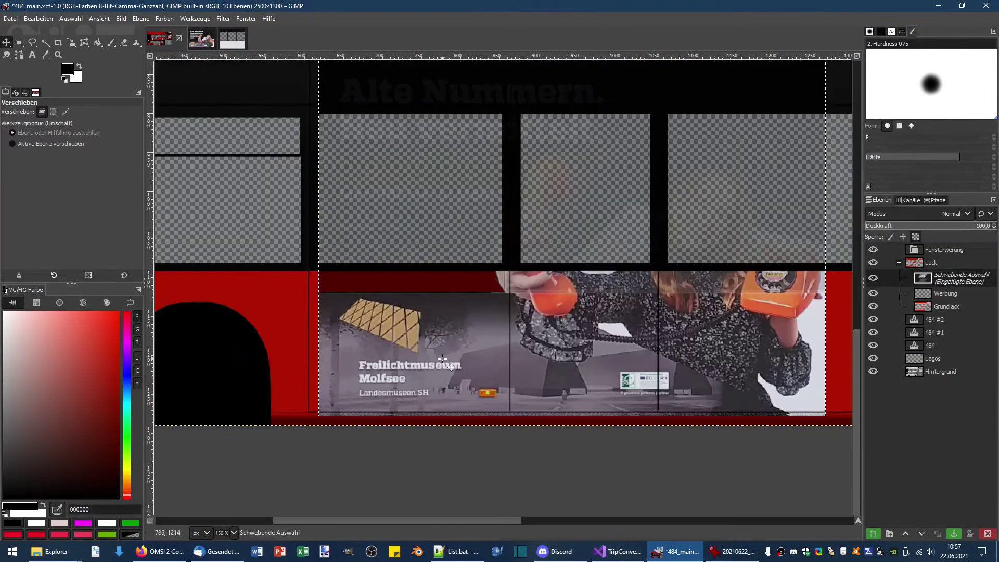
scroll(442, 359, "down", 3, "ctrl")
key("alt+Tab")
key("alt+Tab")
scroll(426, 308, "up", 3, "ctrl")
scroll(425, 308, "up", 2)
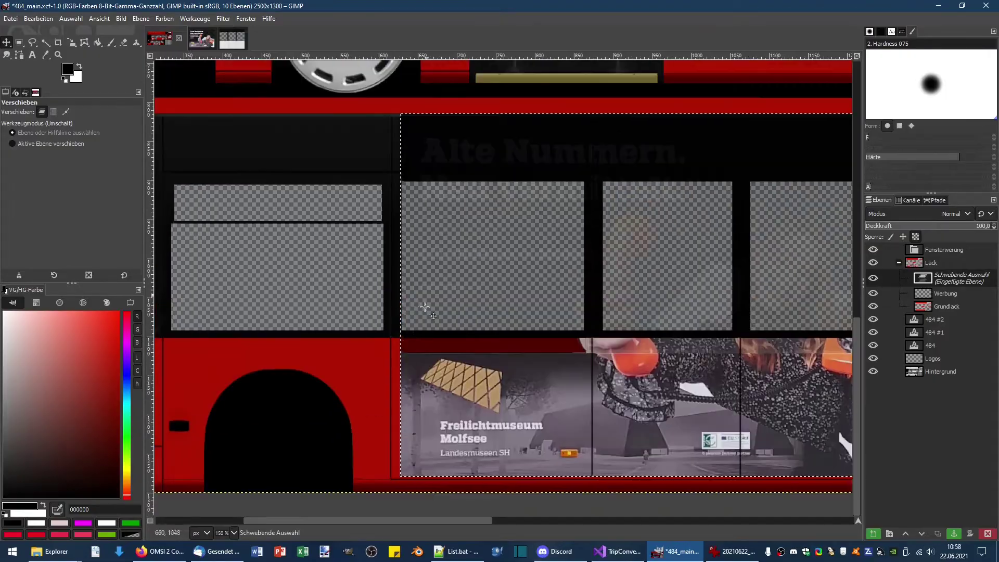
scroll(425, 308, "up", 5, "ctrl")
scroll(470, 255, "down", 3, "ctrl")
scroll(488, 294, "down", 1, "ctrl")
key("ctrl+h")
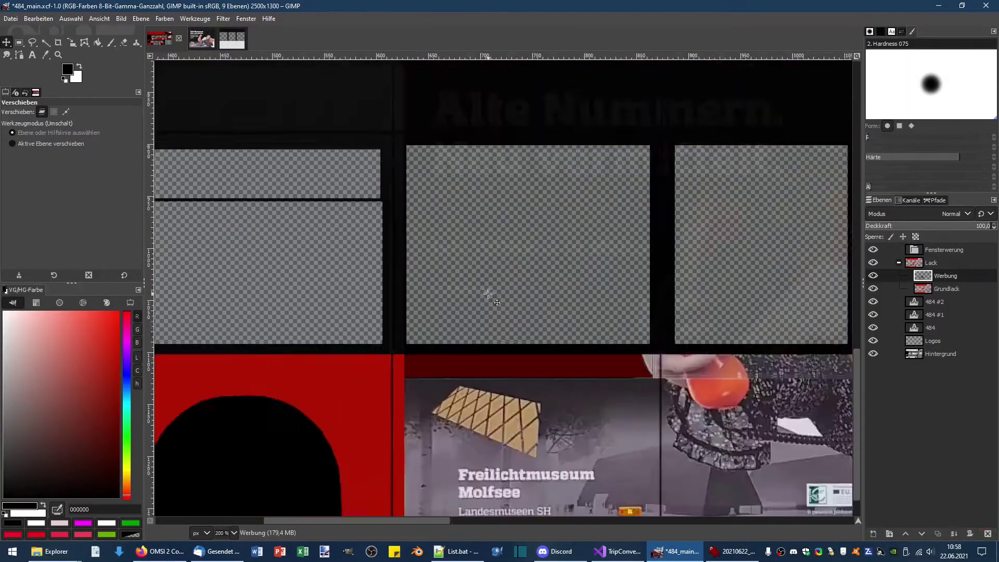
Rectangle-select the window band of the ad to cut it away.
scroll(488, 294, "down", 2, "ctrl")
scroll(263, 350, "up", 4, "ctrl")
key("r")
left_click_drag(536, 229, 562, 201)
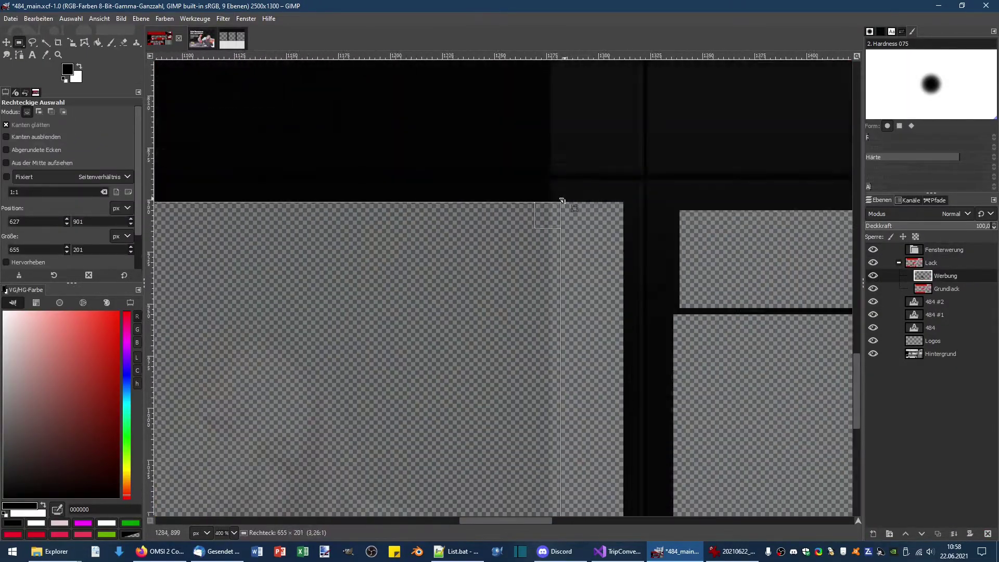
scroll(562, 200, "down", 4, "ctrl")
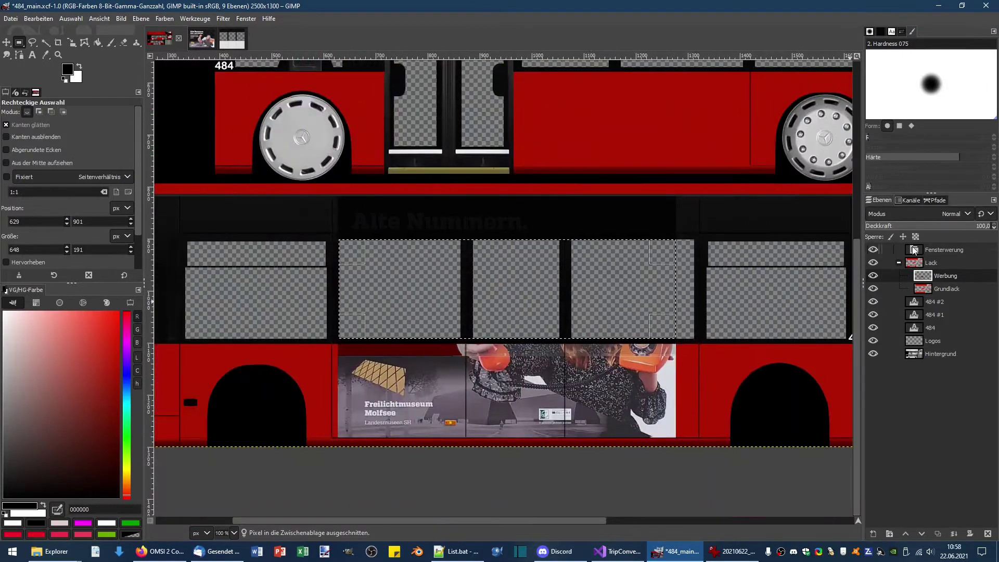
Paste the cut window portion as Werbung #1 into the window layer group.
left_click(915, 250)
key("ctrl+v")
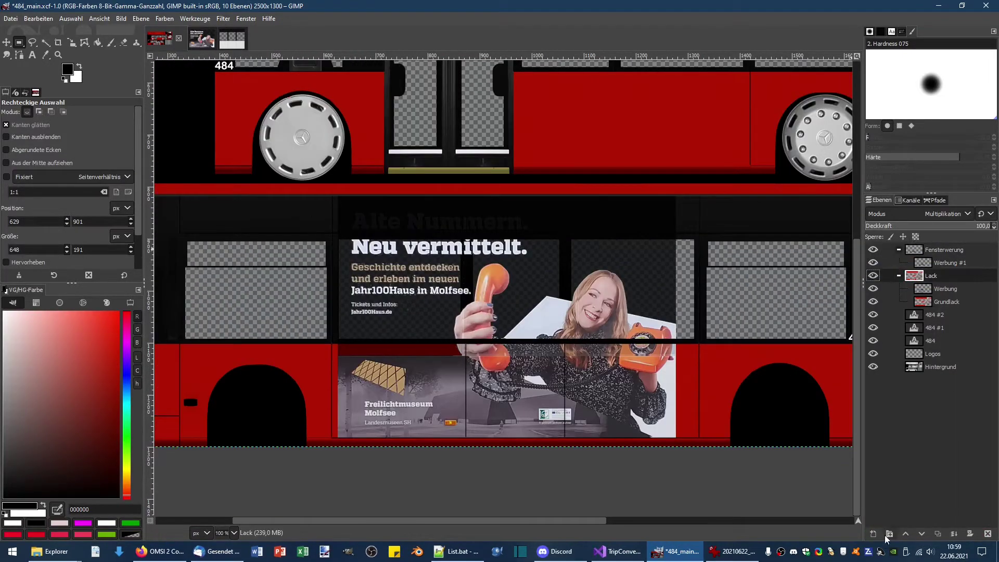
left_click(946, 302)
scroll(500, 286, "down", 3, "ctrl")
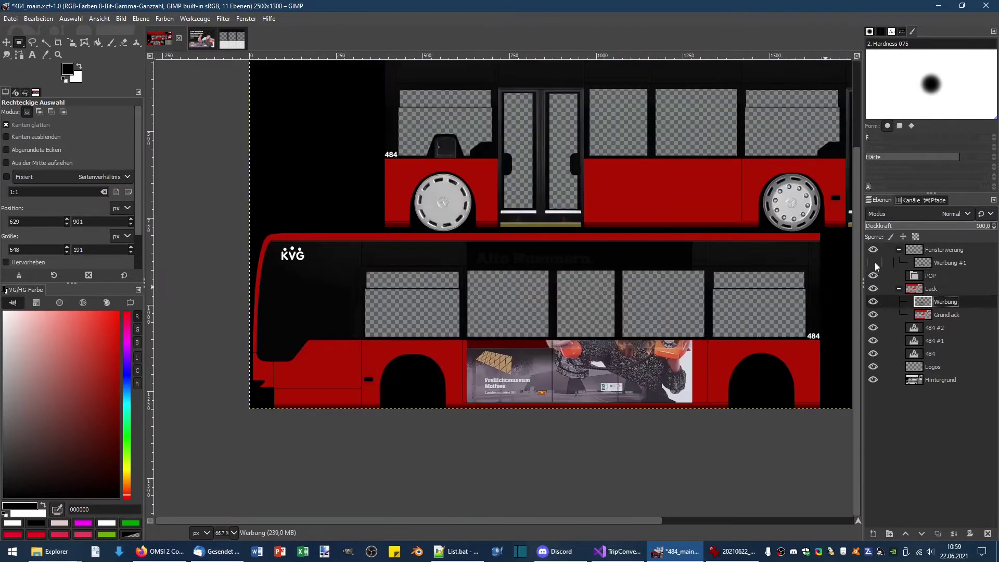
scroll(469, 291, "up", 8, "ctrl")
Take a thin strip from the Werbung layer and paste it as its own layer in POP.
left_click_drag(491, 268, 671, 298)
key("ctrl+v")
scroll(637, 307, "down", 5, "ctrl")
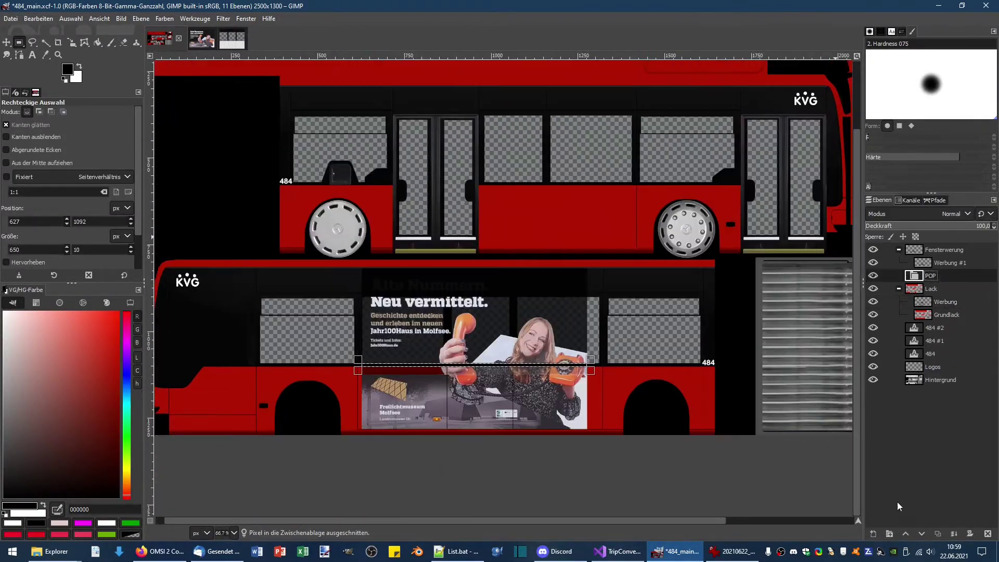
scroll(635, 323, "up", 3, "ctrl")
left_click(634, 329)
scroll(378, 368, "up", 4, "ctrl")
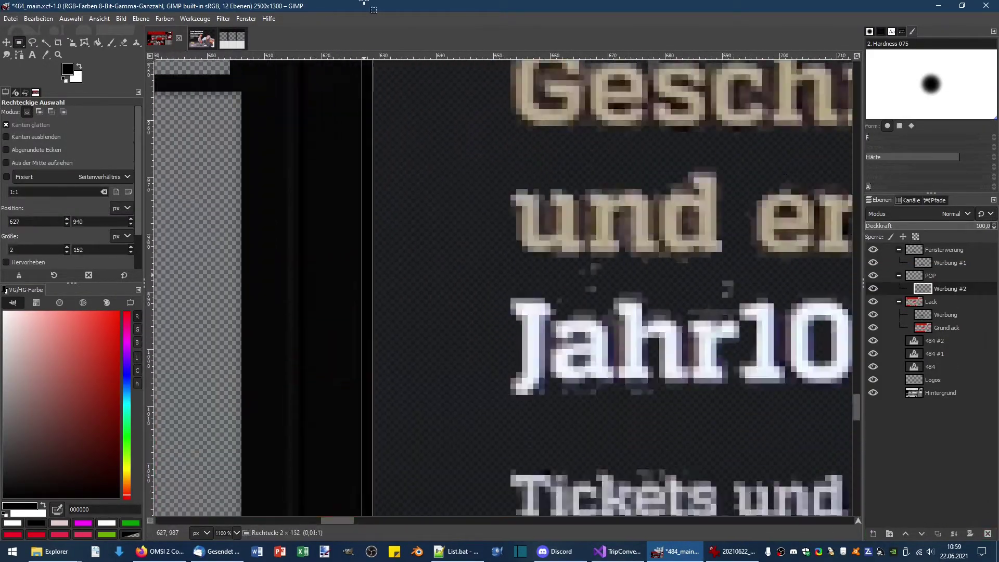
Extend the selection upward over the faded headline area above the windows.
left_click_drag(363, 3, 409, 300)
scroll(409, 300, "down", 3, "ctrl")
scroll(313, 214, "down", 10, "ctrl")
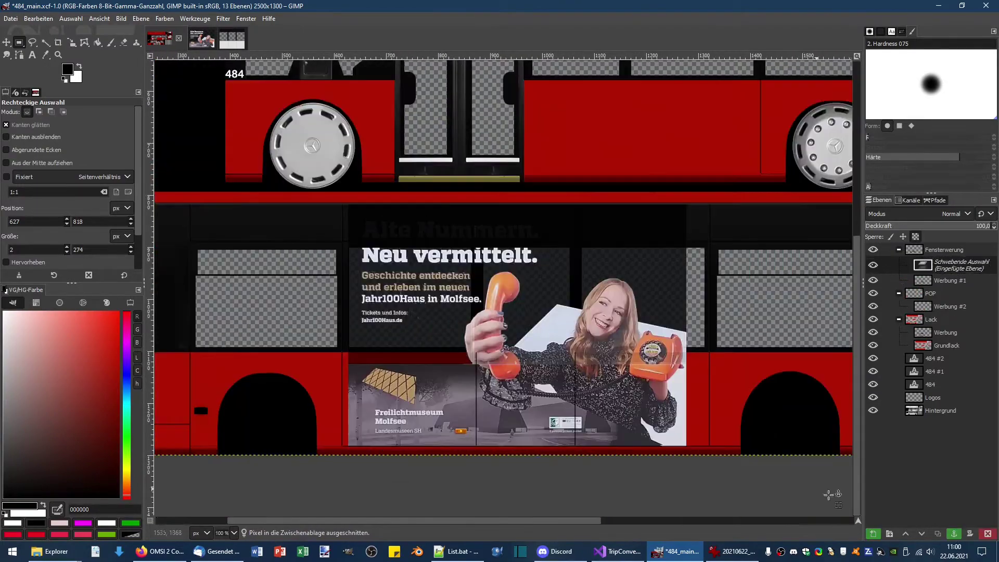
scroll(313, 214, "up", 2, "ctrl")
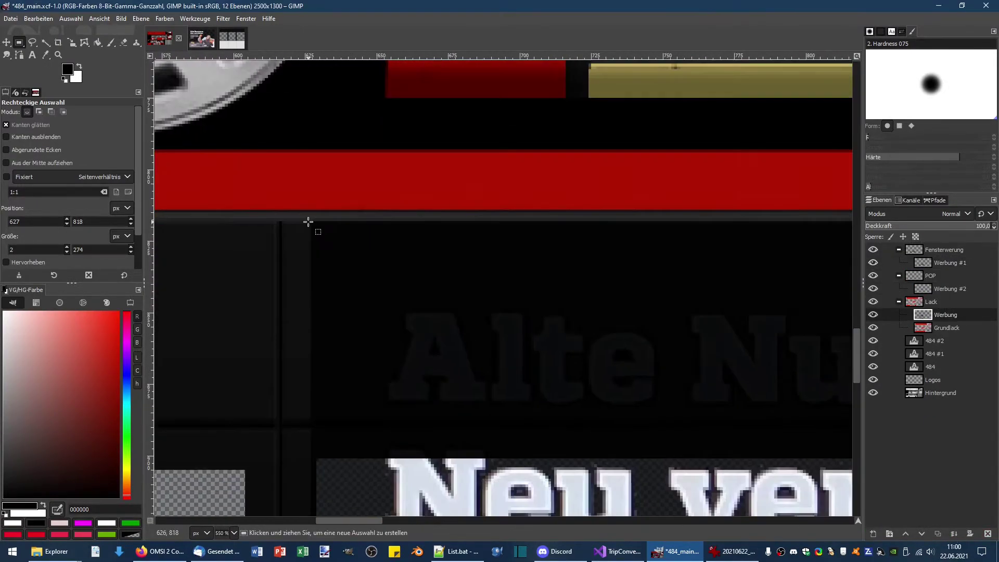
left_click_drag(308, 222, 824, 449)
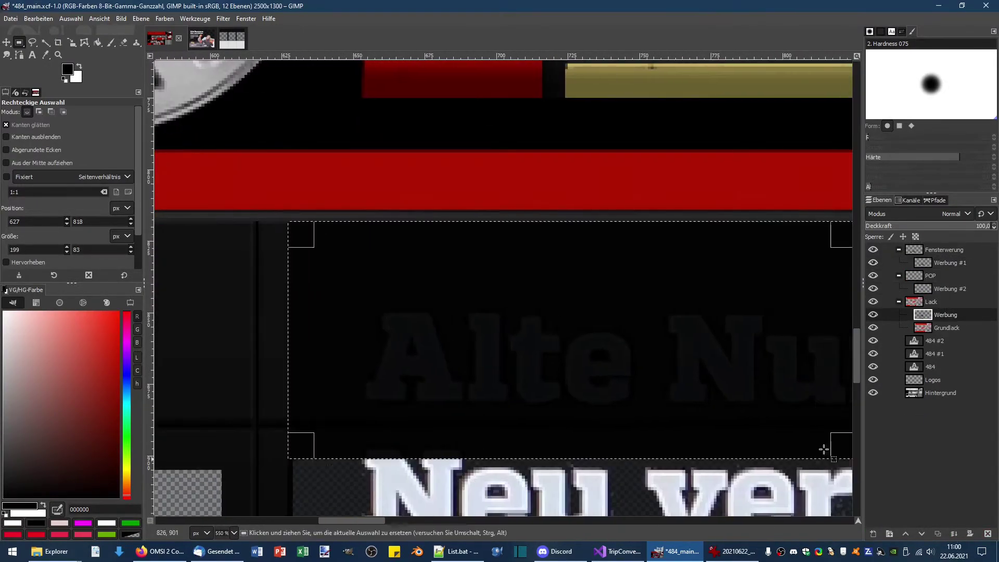
scroll(101, 222, "down", 3, "ctrl")
scroll(101, 221, "up", 2, "ctrl")
Compare the texture side by side with the bus photo, then restore GIMP to full size.
scroll(100, 221, "down", 4, "ctrl")
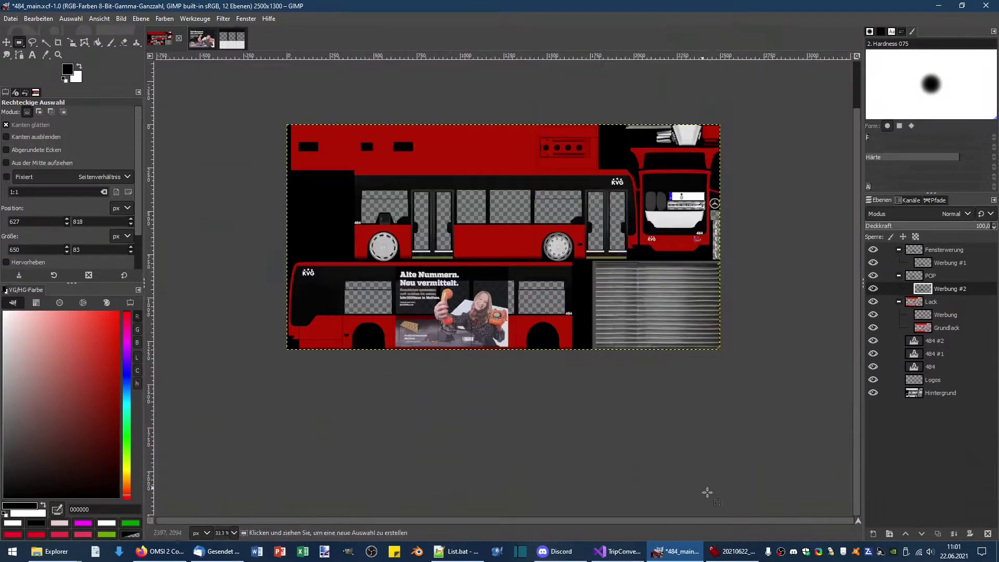
key("super+Left")
left_click(606, 86)
scroll(209, 360, "up", 3, "ctrl")
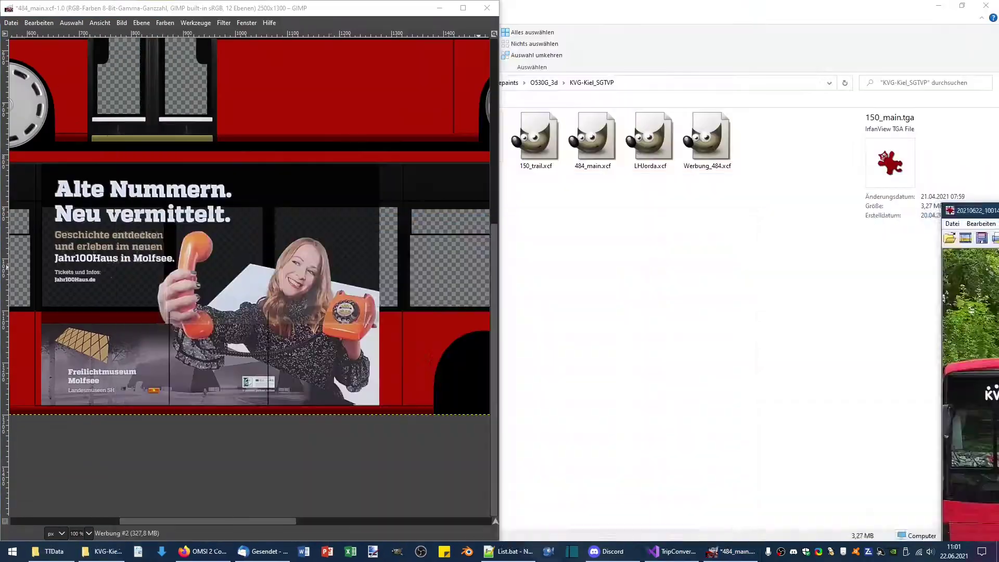
scroll(271, 317, "down", 1, "ctrl")
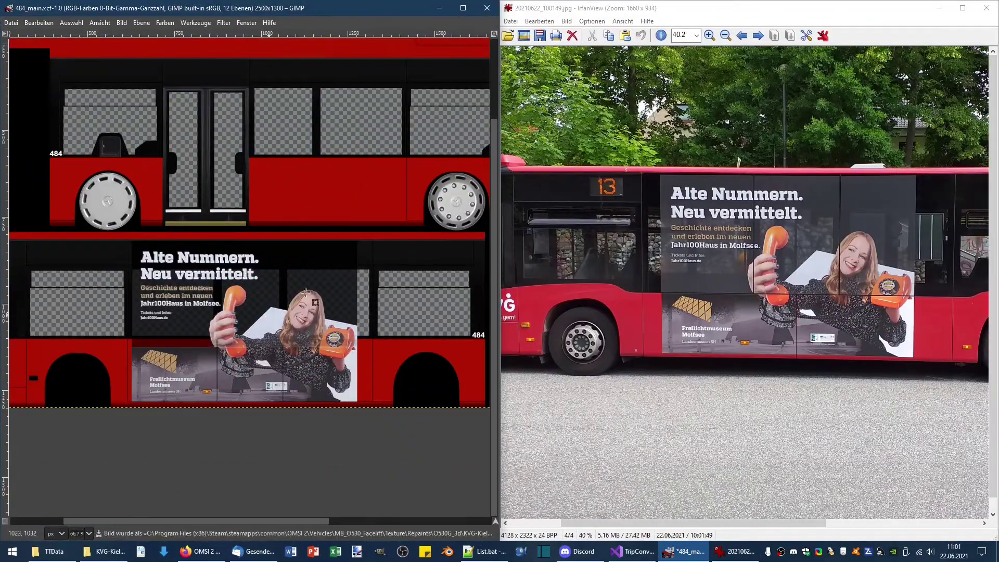
key("super+Up")
Export the texture as 484_main.tga, accepting the default TGA options.
key("ctrl+shift+e")
left_click(904, 522)
key("Return")
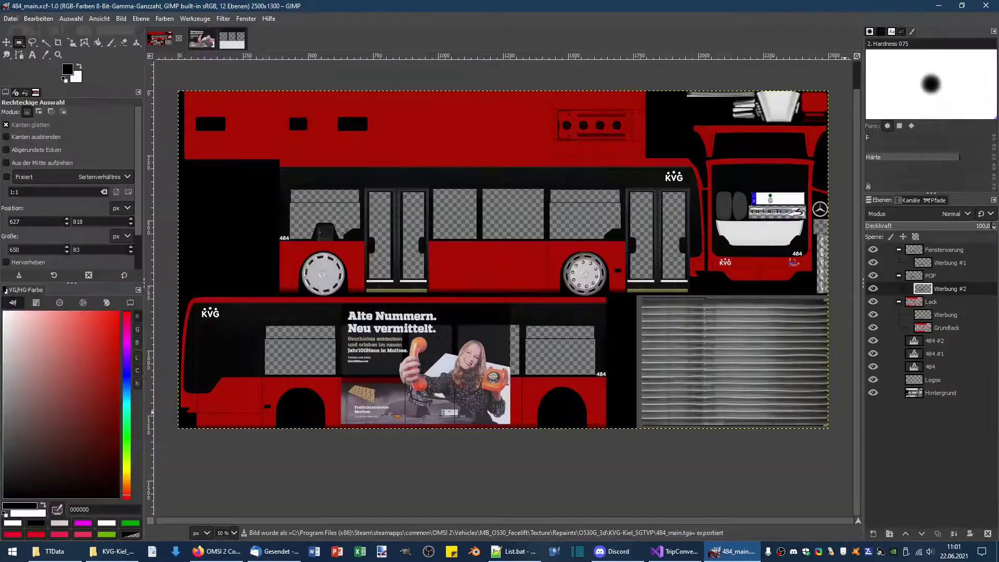